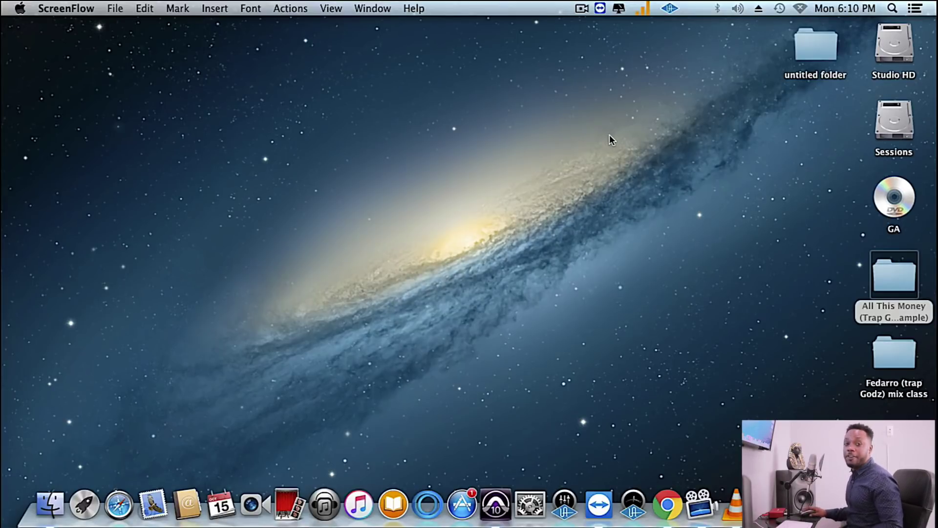
Open the All This Money .ptx session from its Finder folder, answering No to session notes.
double_click(901, 291)
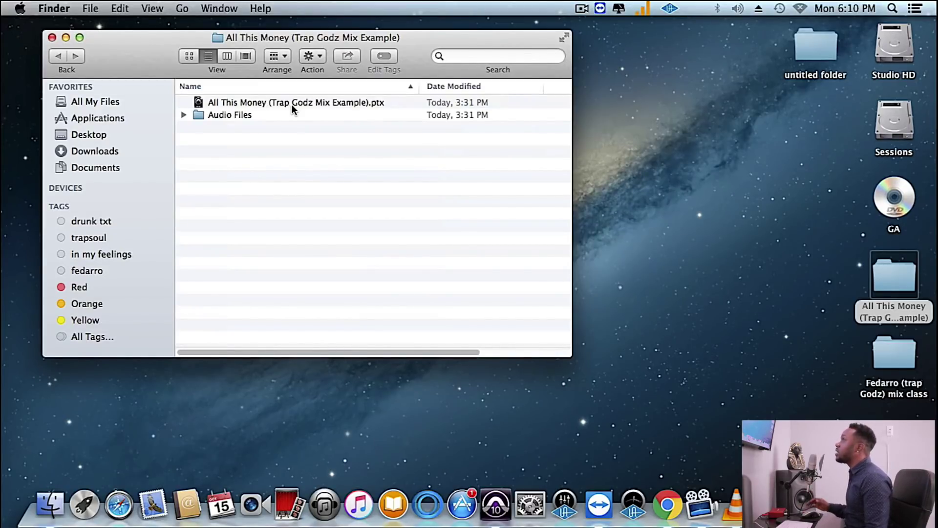
left_click(291, 103)
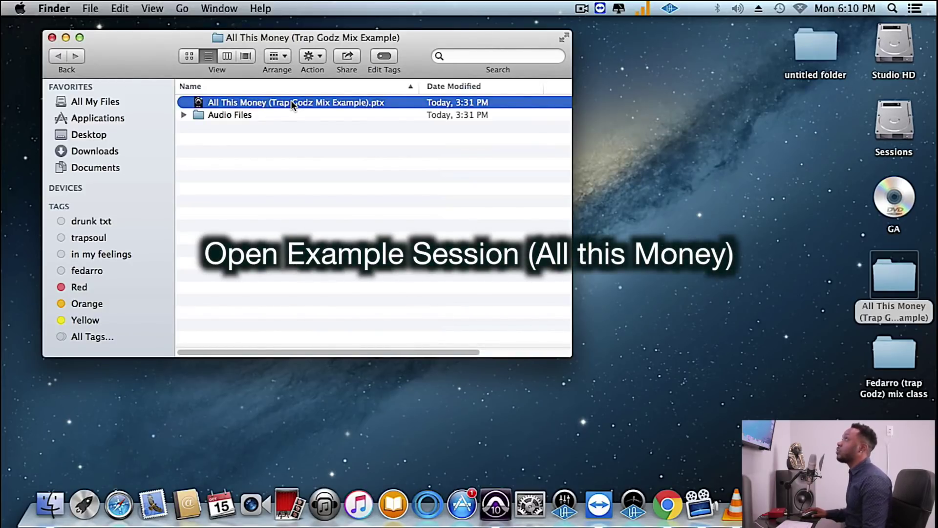
double_click(291, 102)
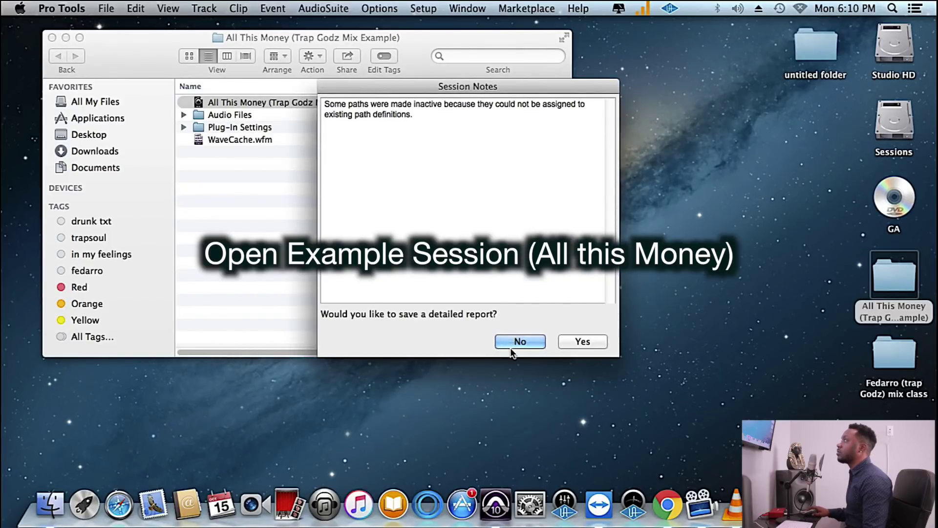
left_click(511, 343)
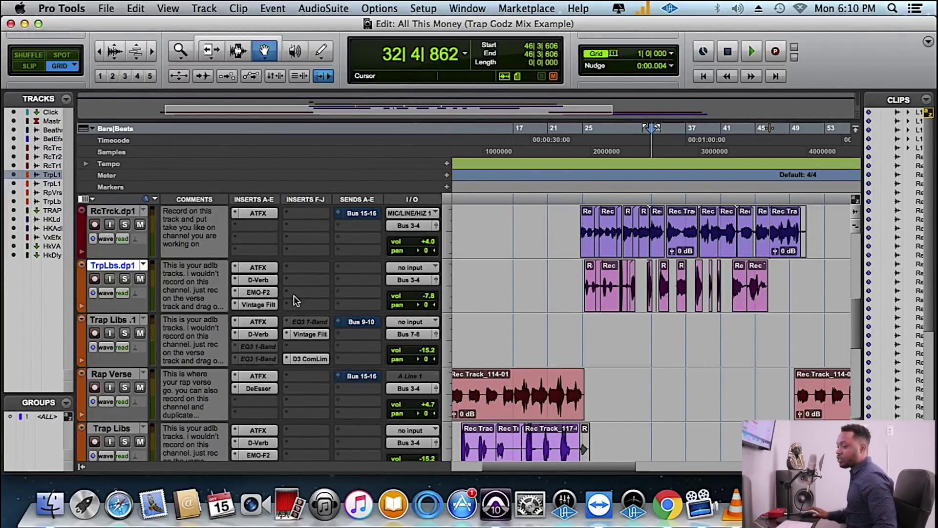
Scroll through the tracks and switch to the Smart Tool, trying a range selection on Rec Track.
scroll(643, 319, "down", 5)
scroll(642, 319, "up", 10)
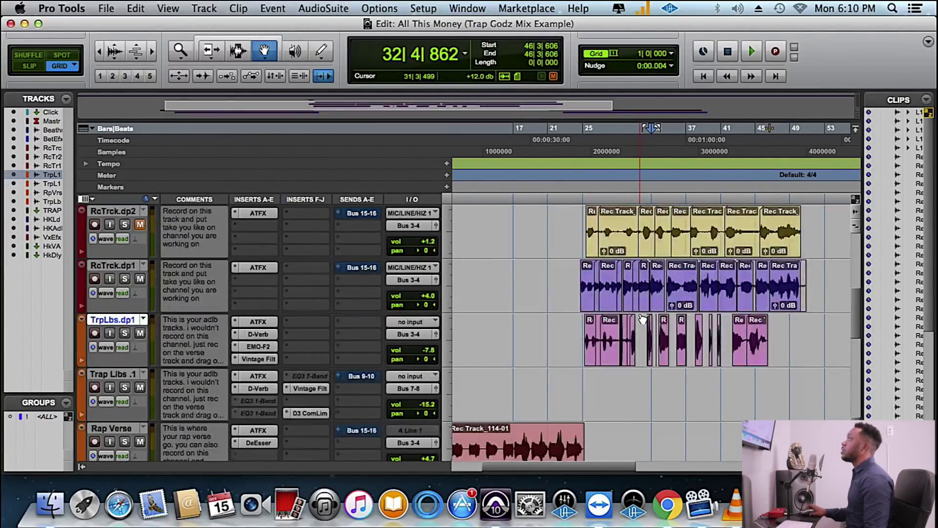
scroll(643, 319, "down", 2)
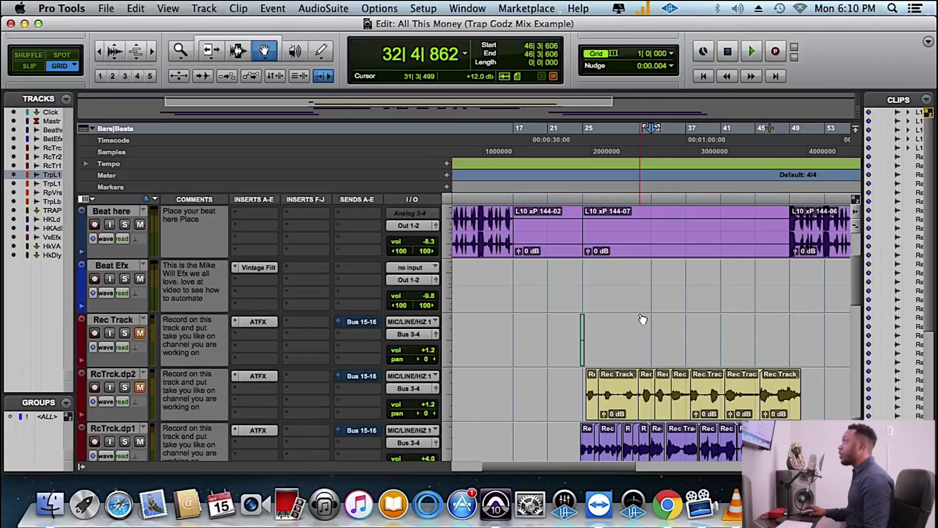
key("Escape")
key("Escape")
key("Escape")
key("Escape")
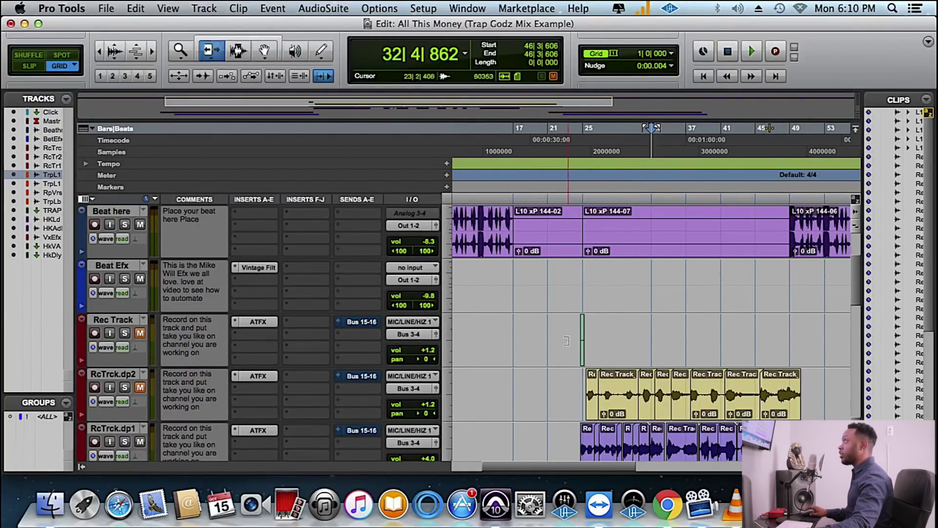
left_click_drag(576, 337, 633, 336)
left_click(619, 331)
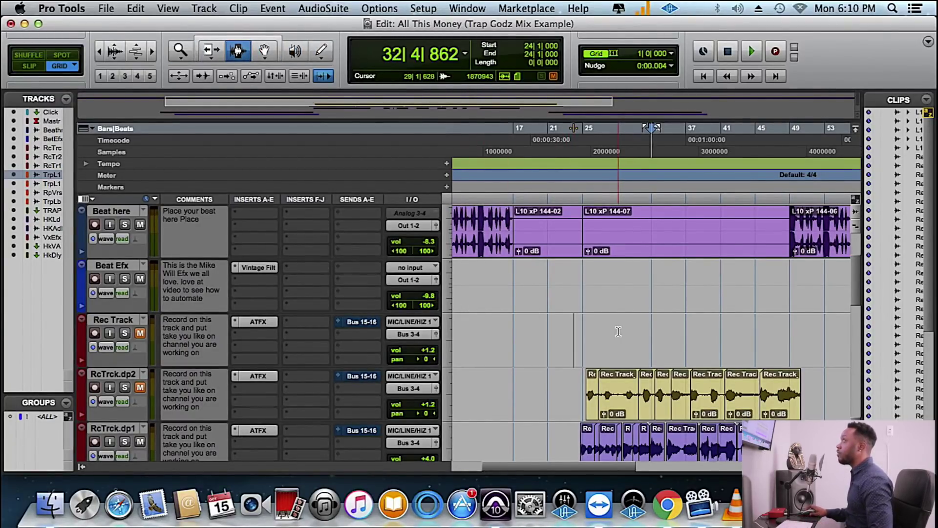
Return the playback position to the session start so the counter reads 1|1|000.
scroll(618, 332, "down", 3)
scroll(618, 331, "up", 5)
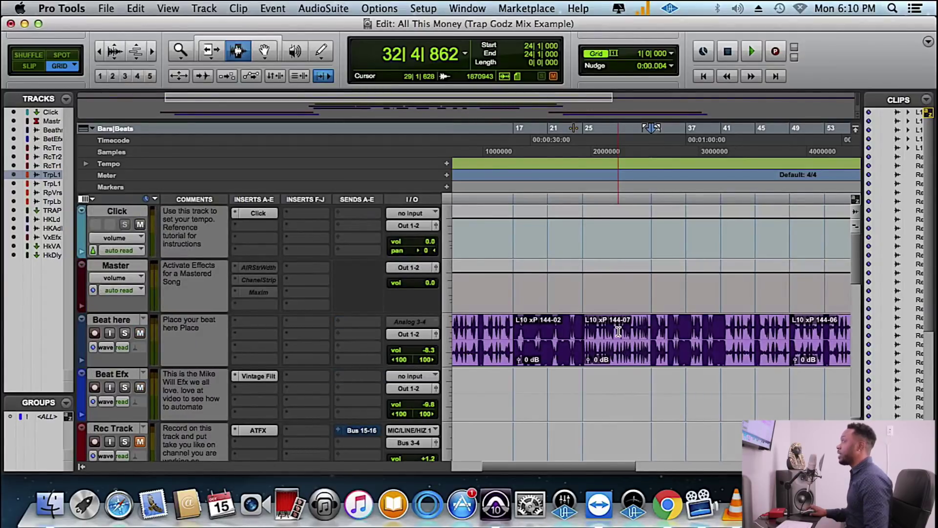
scroll(618, 332, "down", 3)
scroll(619, 331, "up", 3)
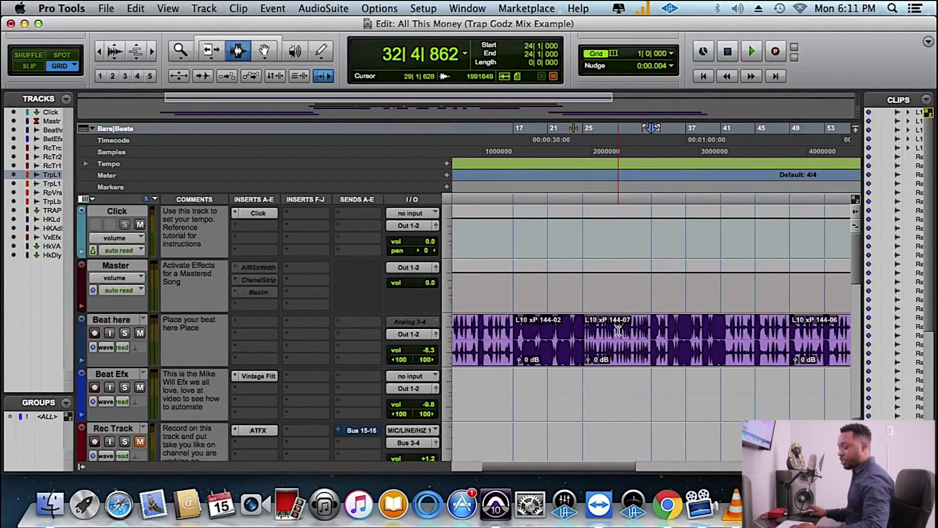
scroll(618, 331, "left", 5)
scroll(617, 331, "down", 1)
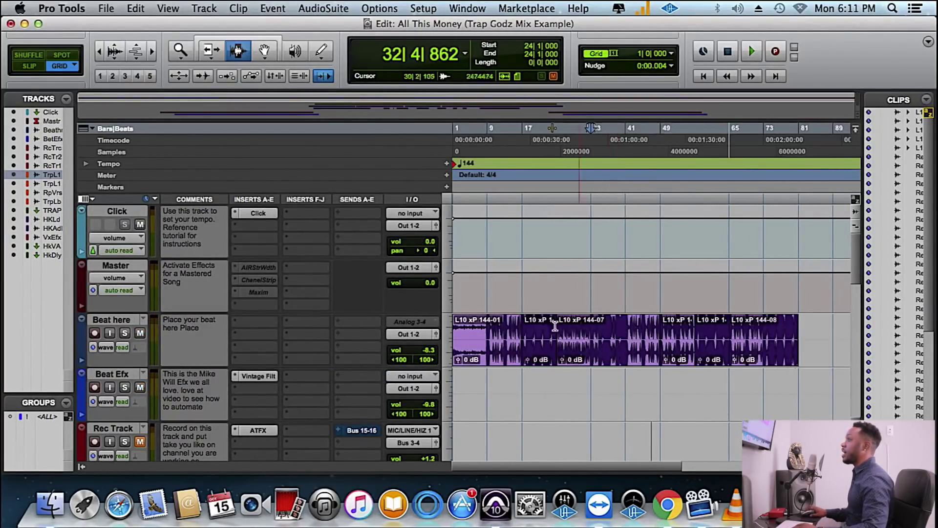
scroll(480, 305, "down", 3)
scroll(480, 305, "up", 2)
scroll(480, 305, "down", 1)
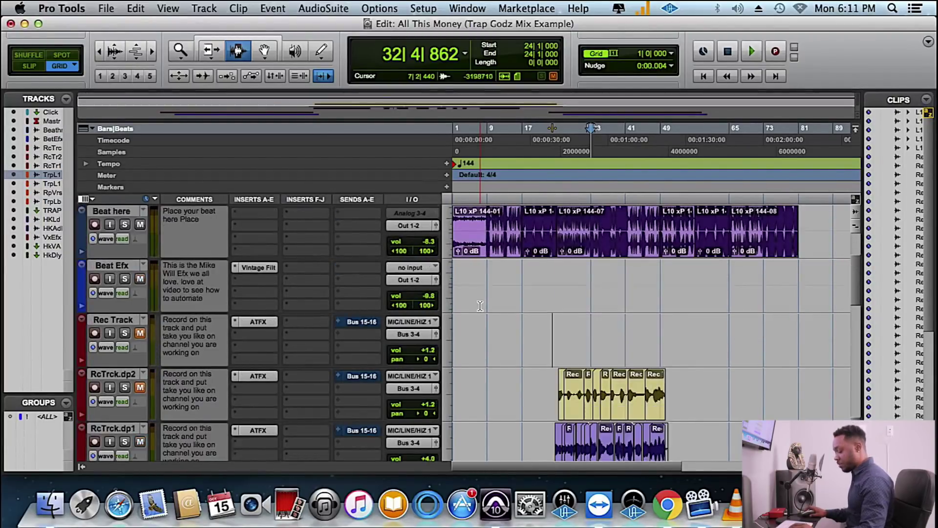
key("Return")
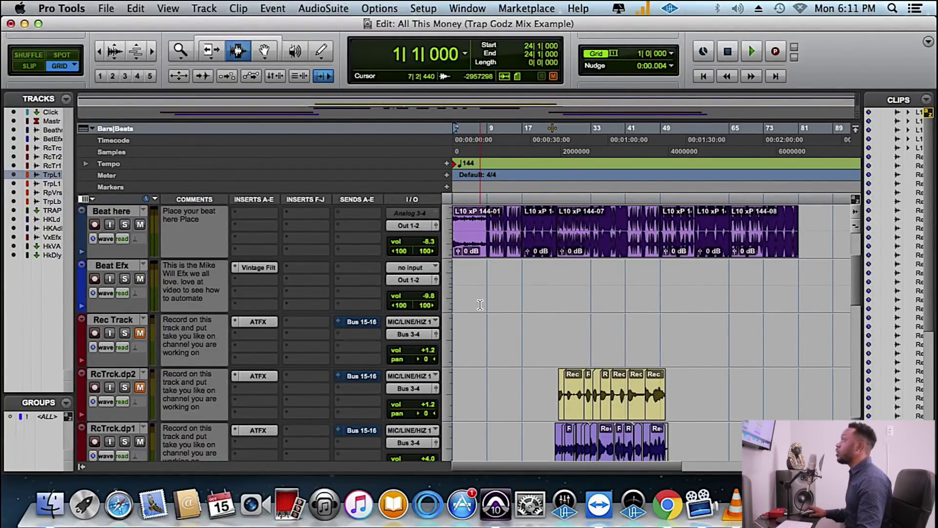
scroll(480, 305, "up", 2)
scroll(480, 304, "down", 6)
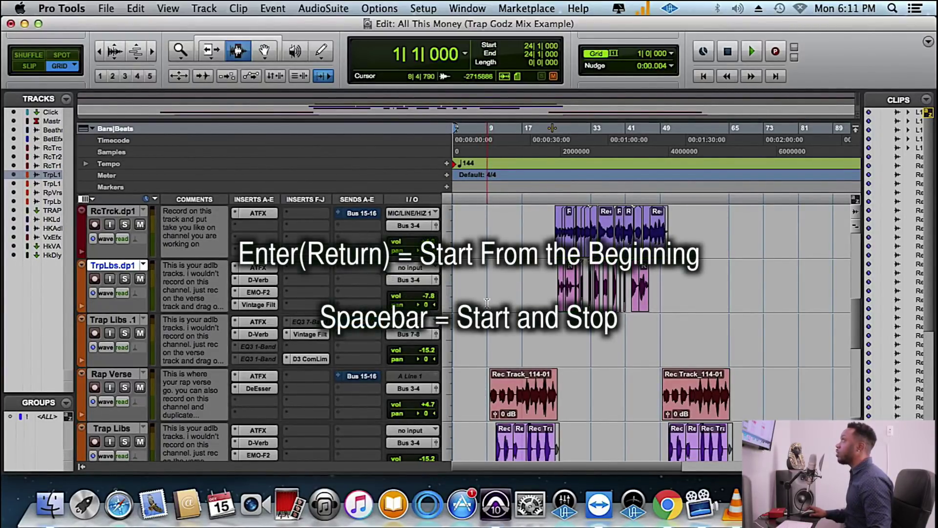
key("space")
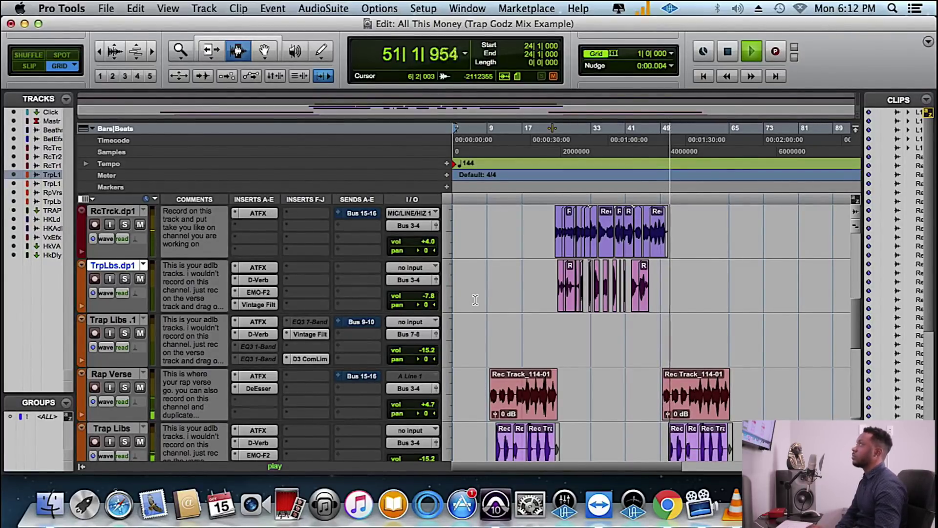
key("Return")
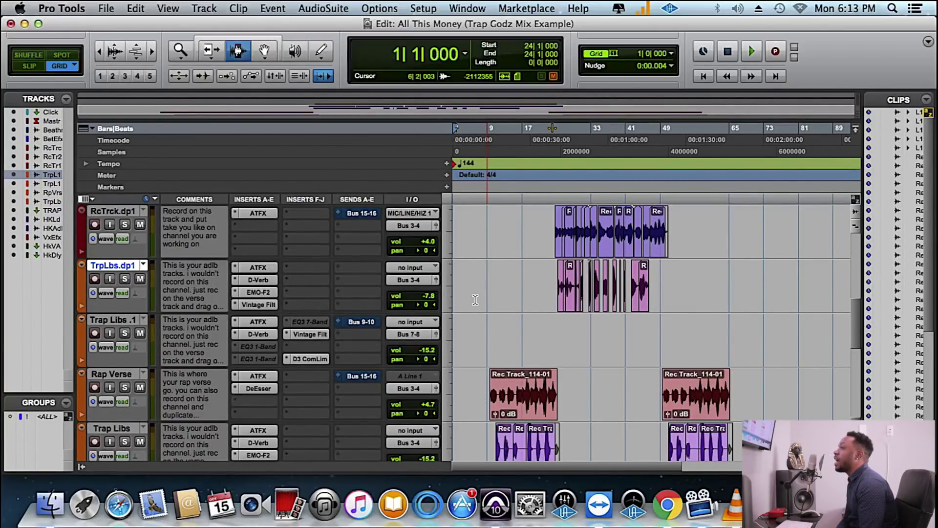
Turn on the Smart Tool and select the Beat here clip spanning bars 1 to 81.
scroll(494, 308, "down", 2, "alt")
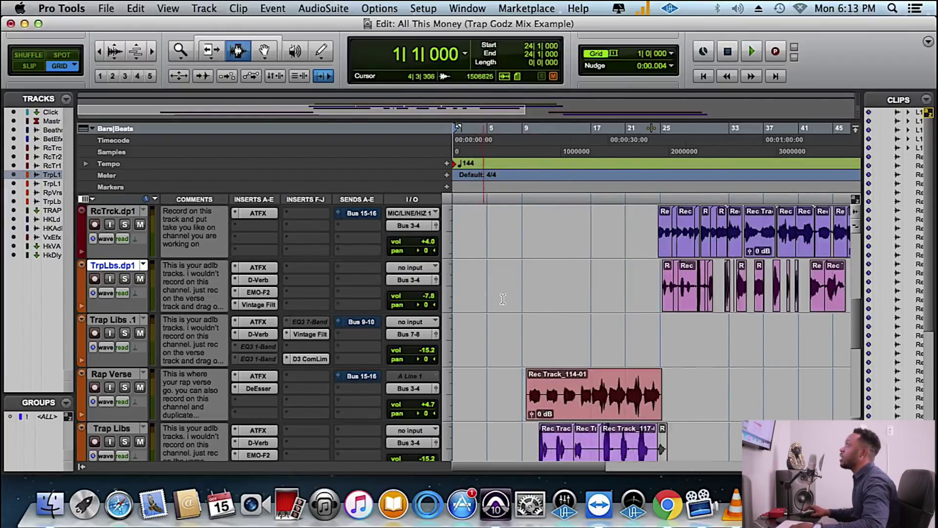
scroll(523, 323, "down", 3)
scroll(550, 336, "up", 8)
scroll(550, 336, "up", 2)
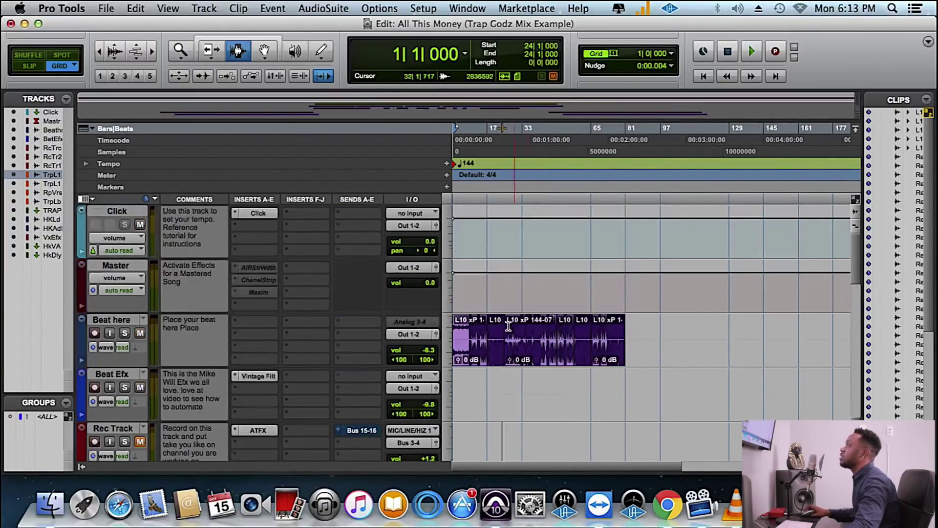
scroll(549, 336, "down", 3)
scroll(549, 336, "up", 1)
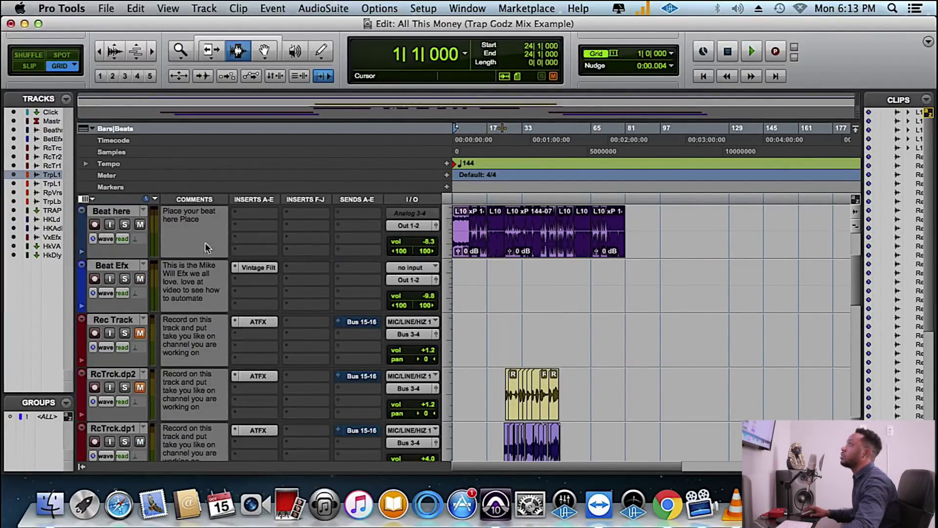
key("super+7")
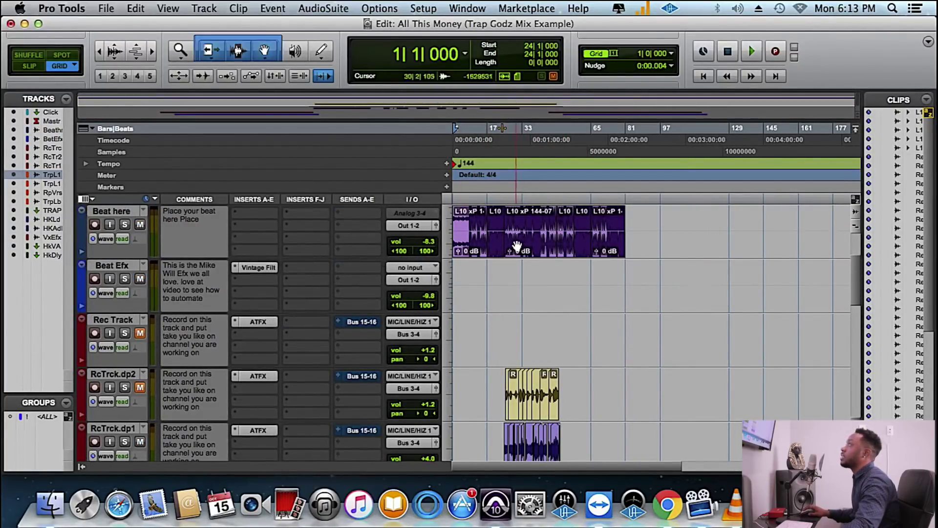
left_click(606, 255)
left_click(471, 247, "shift")
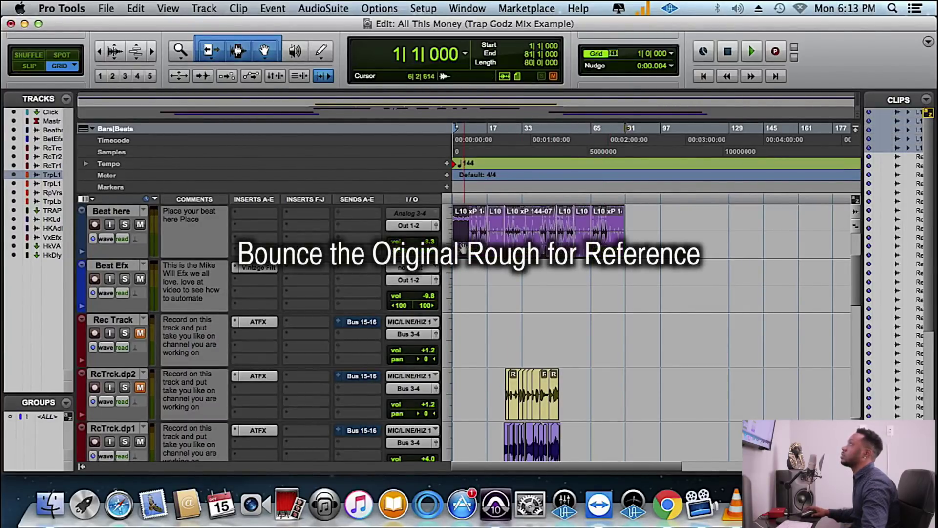
Bounce the bar 1–81 mix to disk as 'rough' in the Desktop folder.
left_click(106, 8)
mouse_move(137, 184)
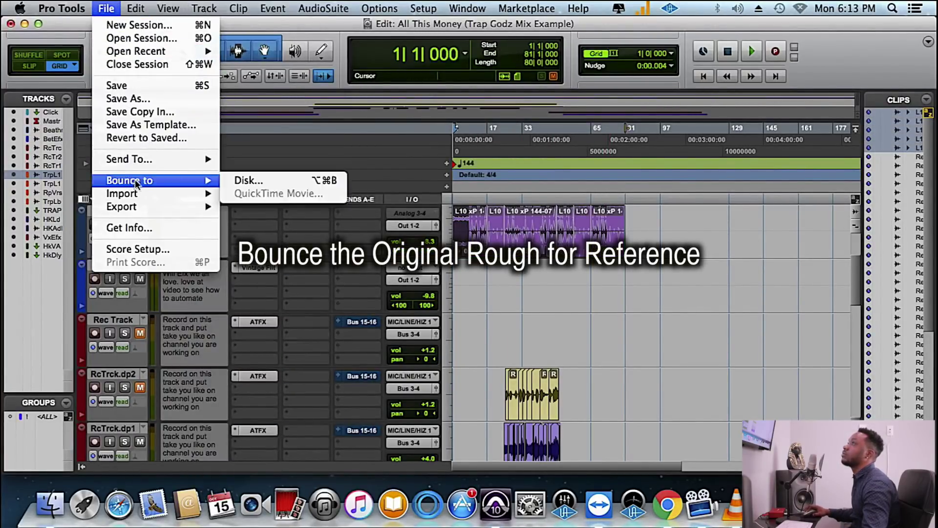
left_click(270, 182)
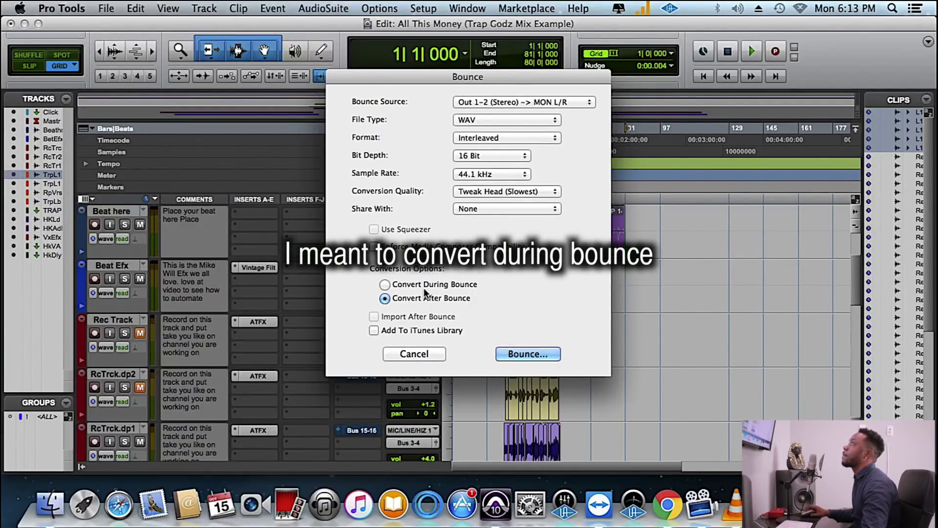
left_click(521, 352)
key("super+shift+d")
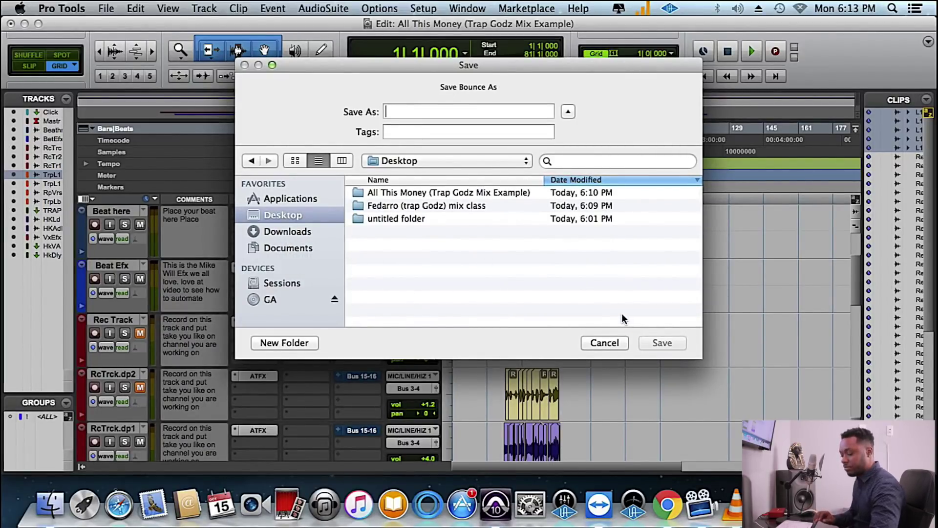
type("rough")
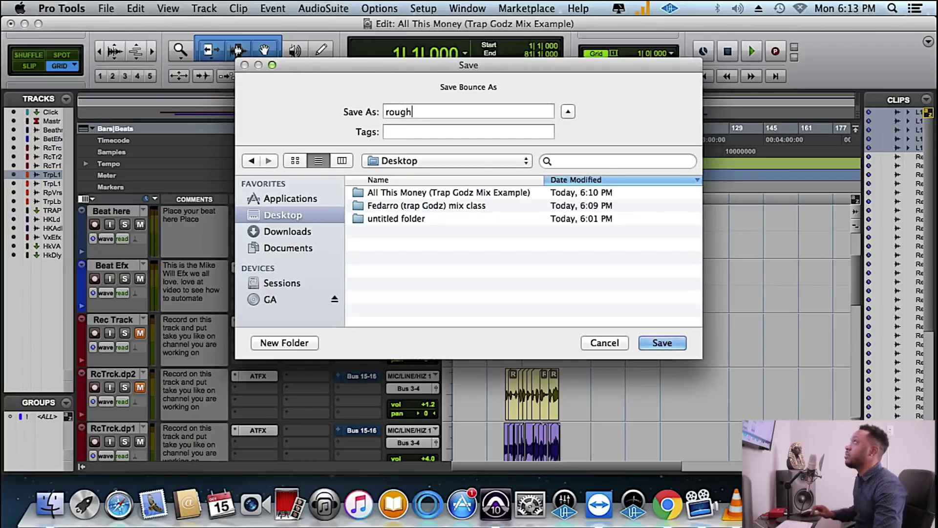
left_click(671, 345)
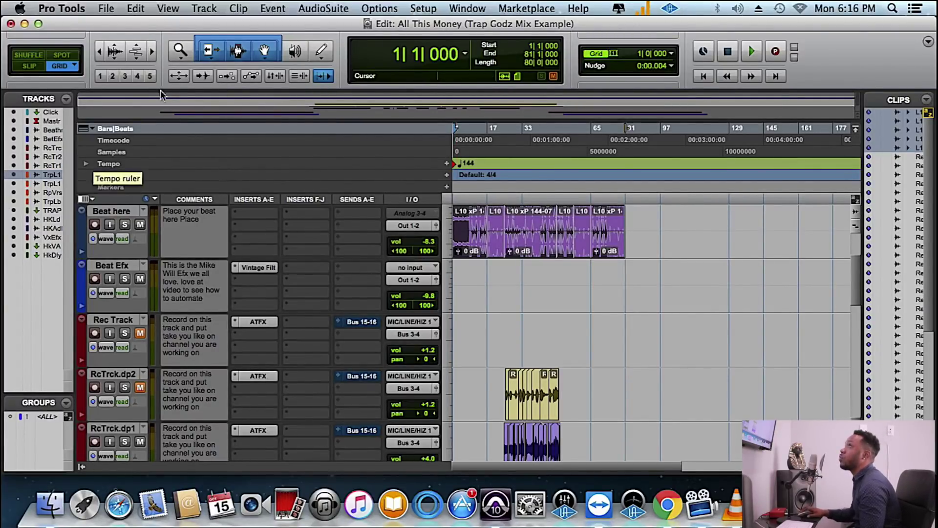
Import rough.wav converted to 48000 Hz into Audio Files, on a new track at session start.
left_click(106, 8)
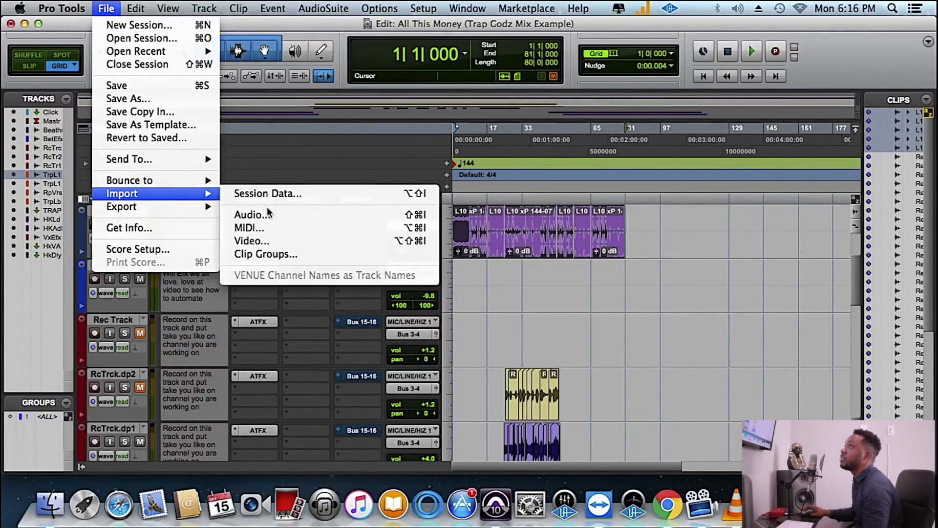
left_click(268, 164)
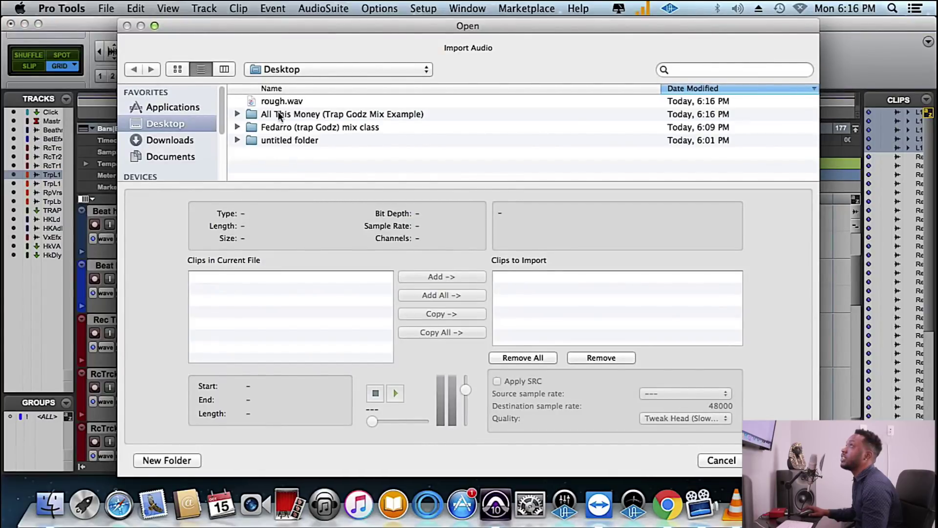
left_click(275, 101)
left_click(466, 311)
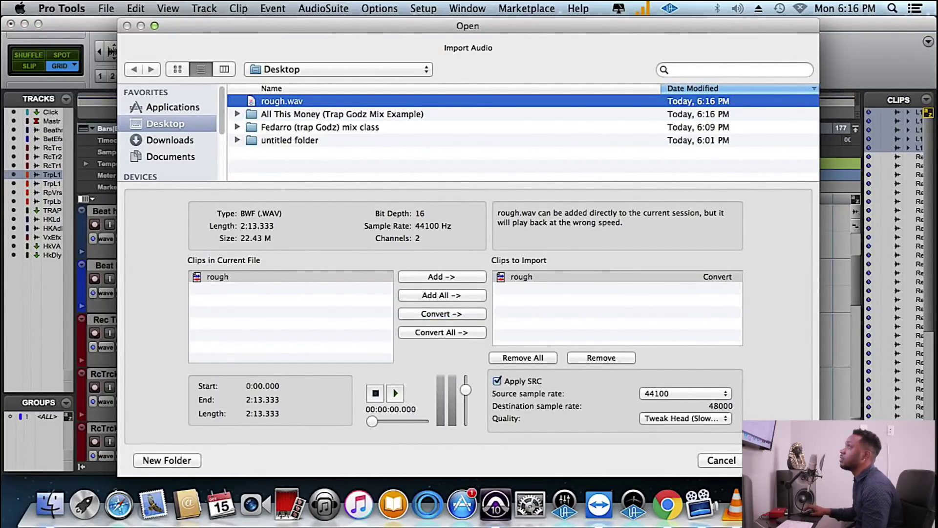
key("Return")
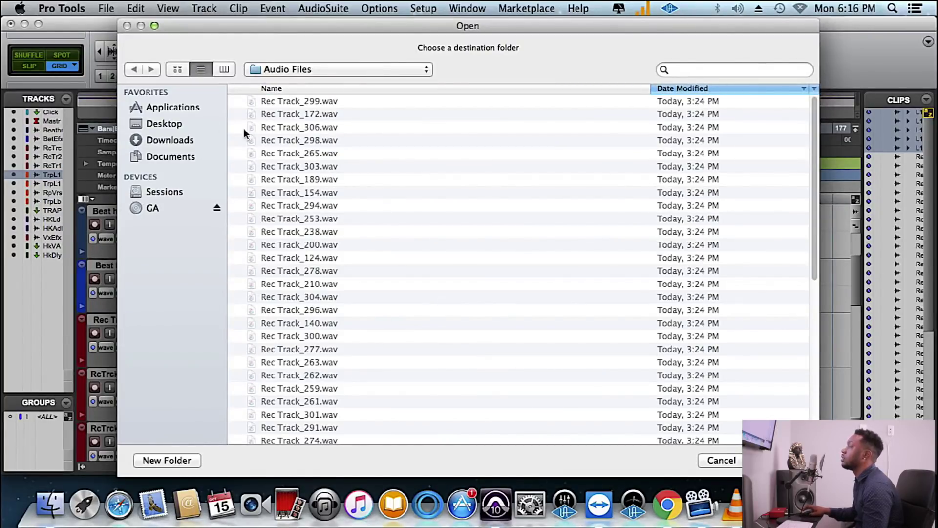
left_click(829, 503)
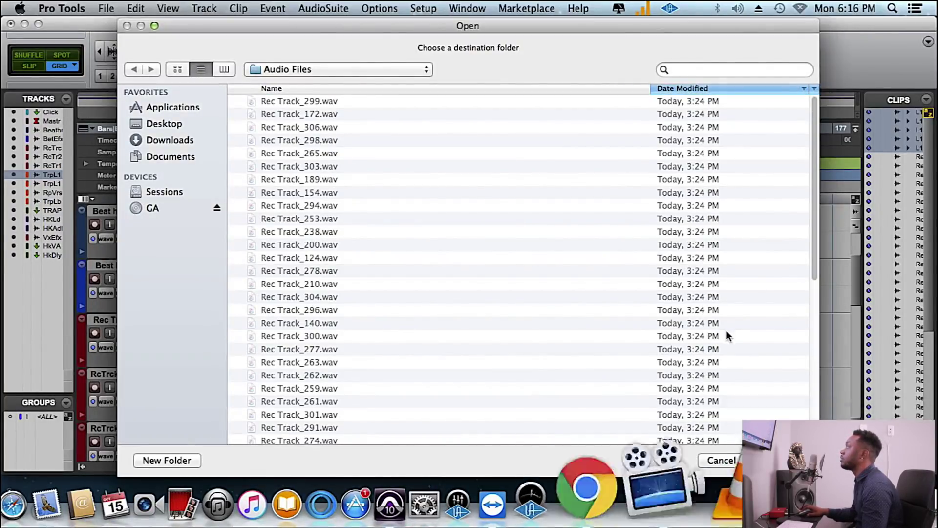
left_click(777, 460)
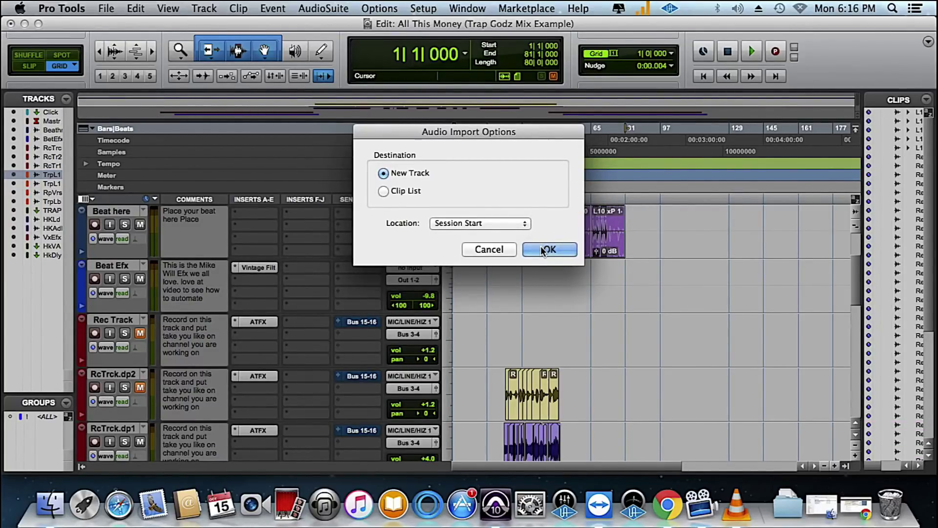
left_click(542, 248)
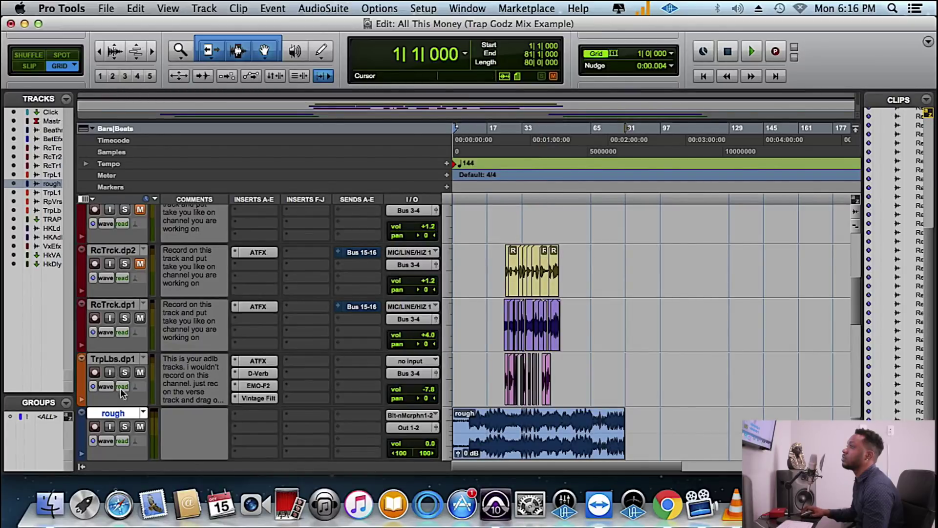
Move the rough track above Click and the Master track below HkDly.
left_click_drag(117, 418, 229, 194)
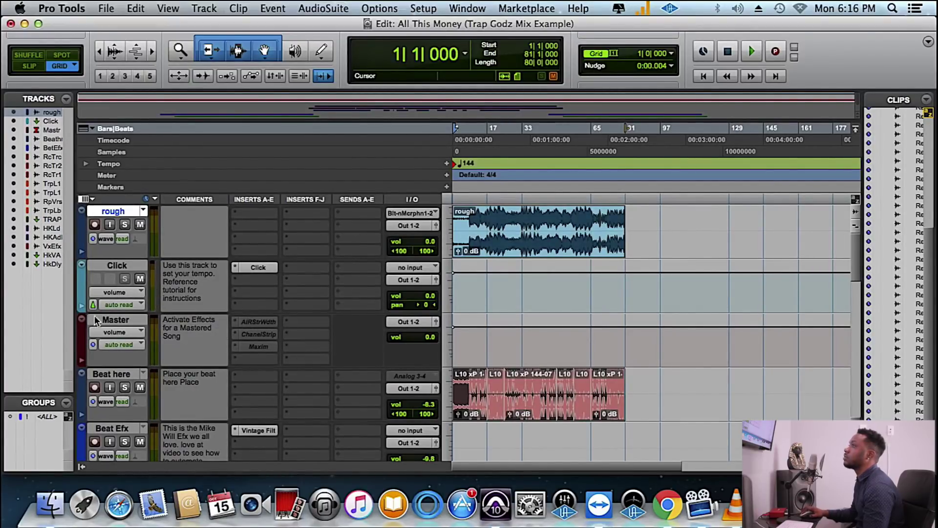
left_click_drag(112, 319, 152, 379)
scroll(180, 351, "up", 20)
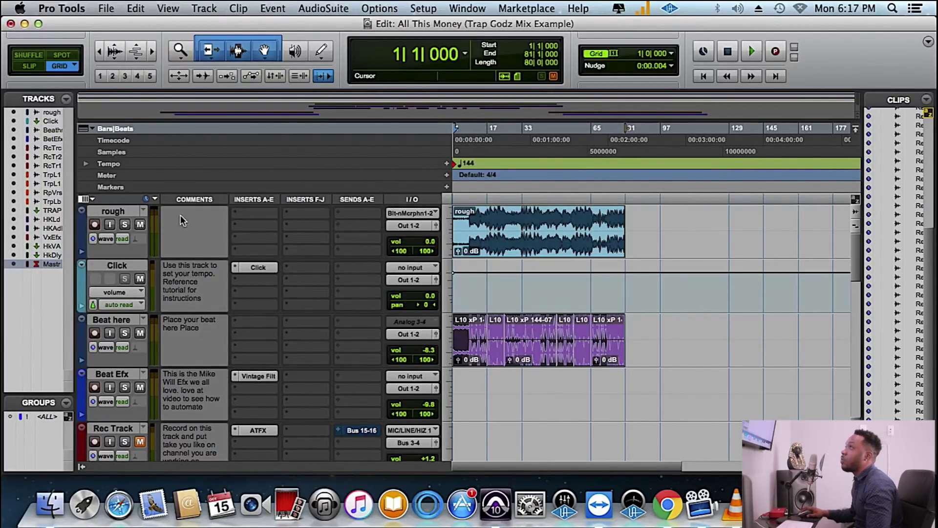
Shrink the rough track to its smallest height and zoom in on the start of the timeline.
left_click_drag(121, 258, 121, 216)
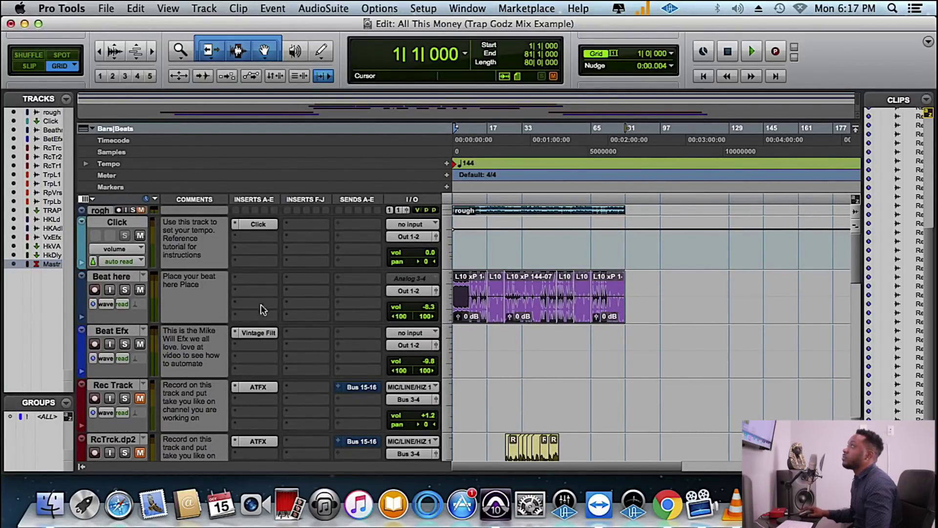
key("super+bracketright")
key("super+bracketright")
key("super+bracketright")
key("super+bracketright")
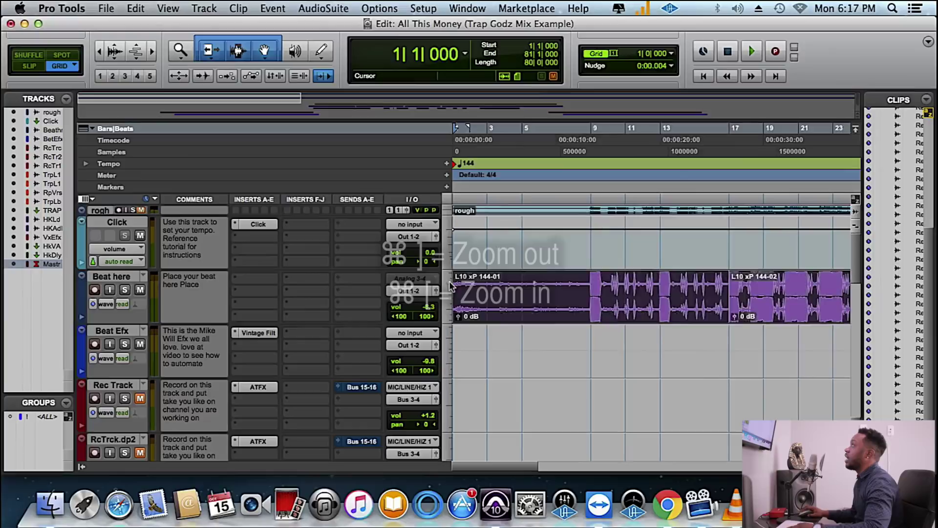
right_click(430, 147)
key("Escape")
key("super+bracketright")
right_click(550, 244)
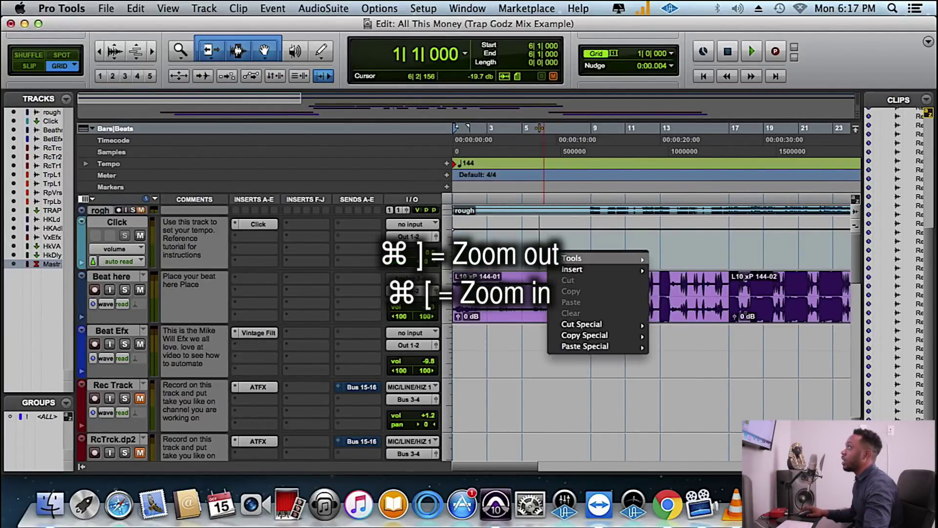
key("Escape")
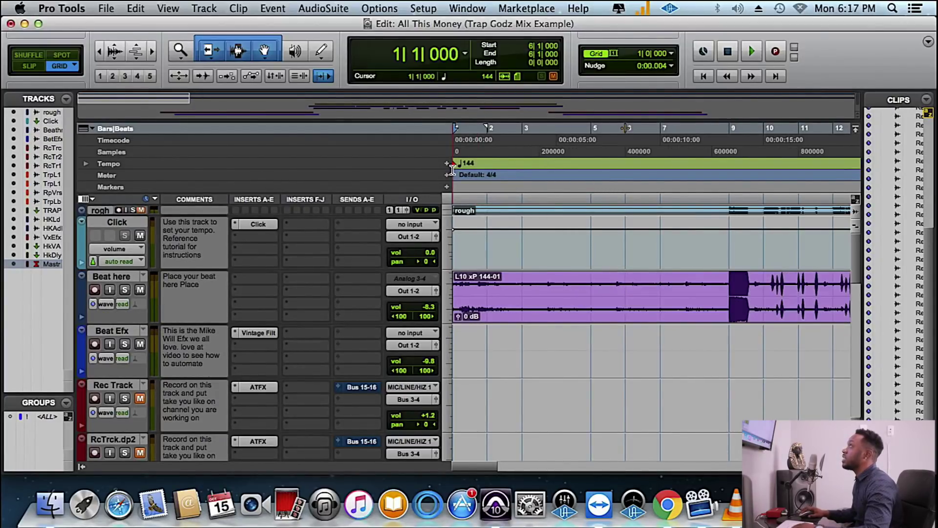
Switch to Slip mode and shift the 144 tempo marker, zooming in closely at the session start.
key("grave")
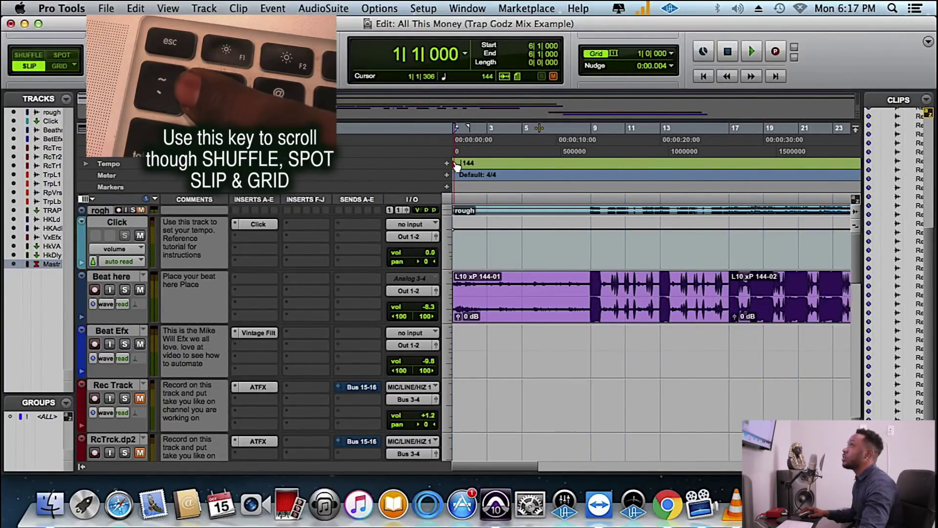
left_click_drag(457, 166, 592, 169)
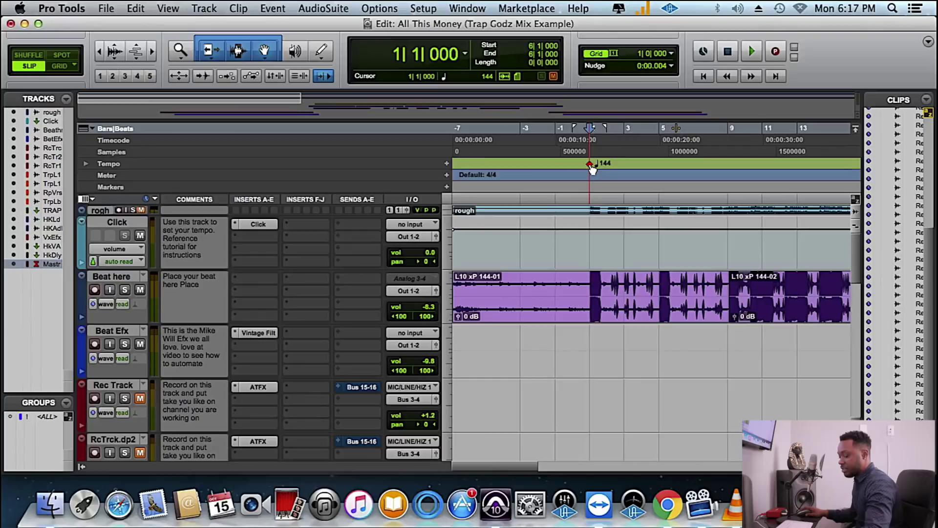
key("super+bracketright")
key("super+bracketright")
key("super+bracketleft")
key("super+bracketleft")
key("super+bracketleft")
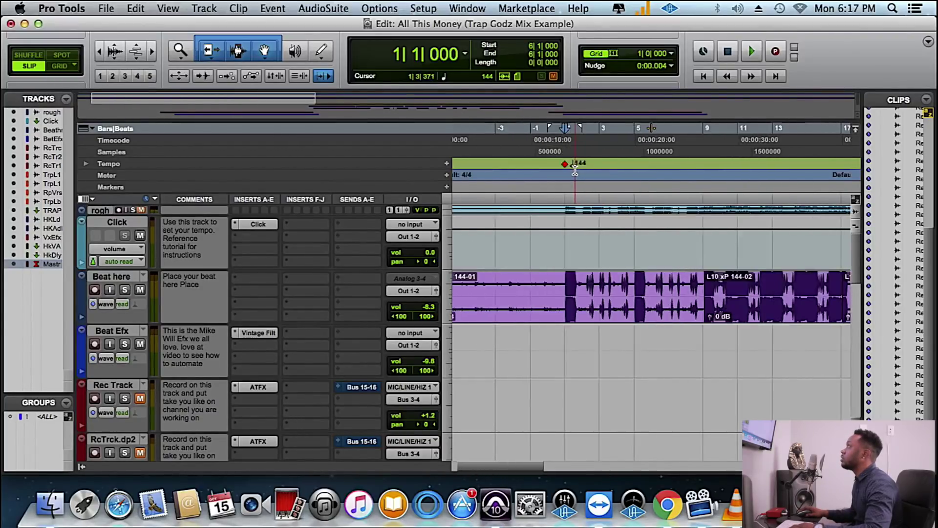
key("Return")
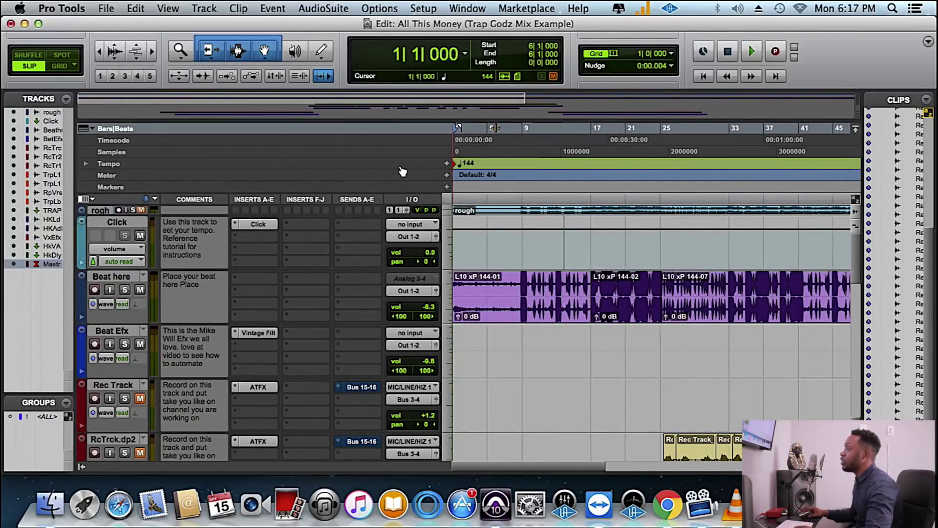
key("super+bracketright")
key("super+bracketright")
key("super+bracketright")
key("super+bracketright")
key("super+bracketright")
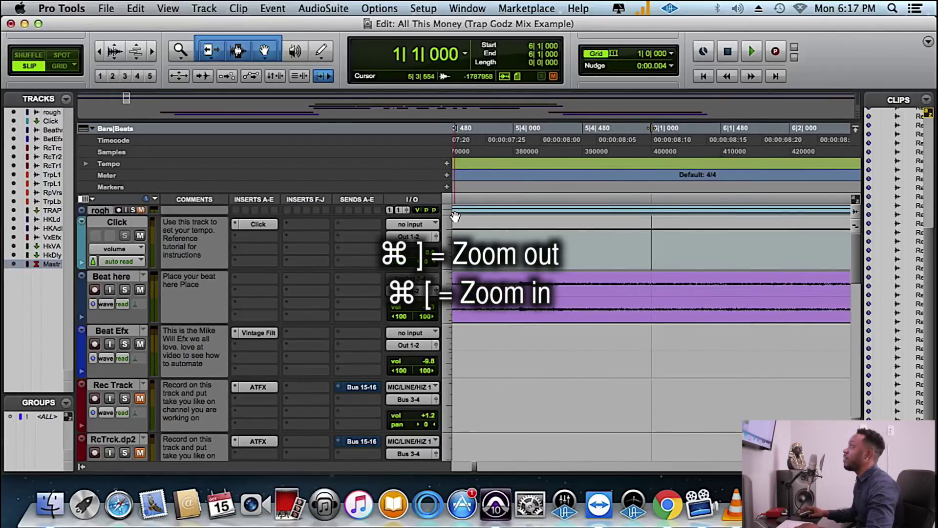
key("super+bracketright")
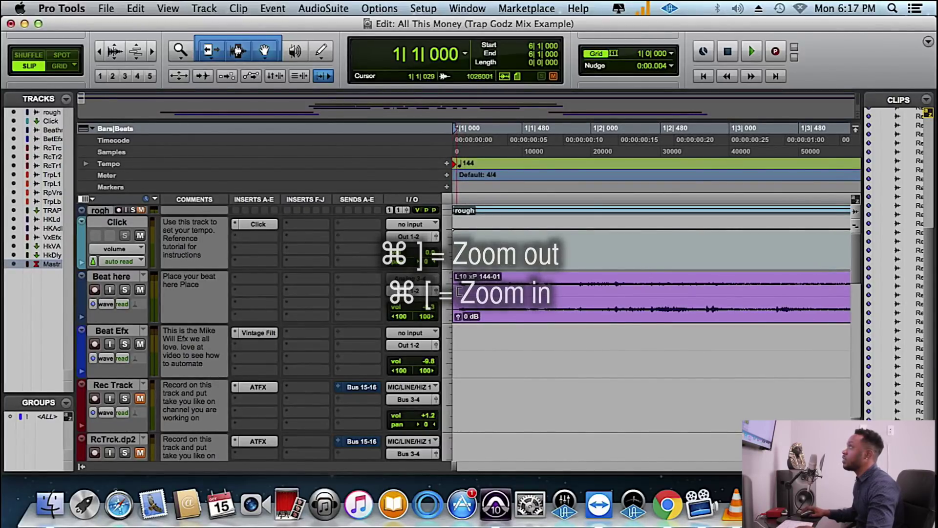
key("super+bracketright")
key("super+bracketright")
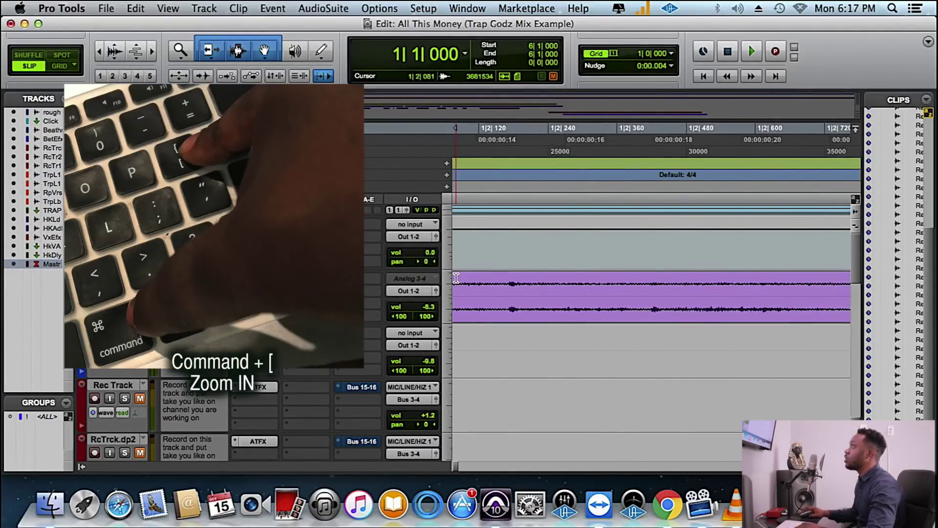
key("Return")
Test the 144 tempo marker against the beat's first hit, then return it to session start.
left_click_drag(458, 169, 477, 166)
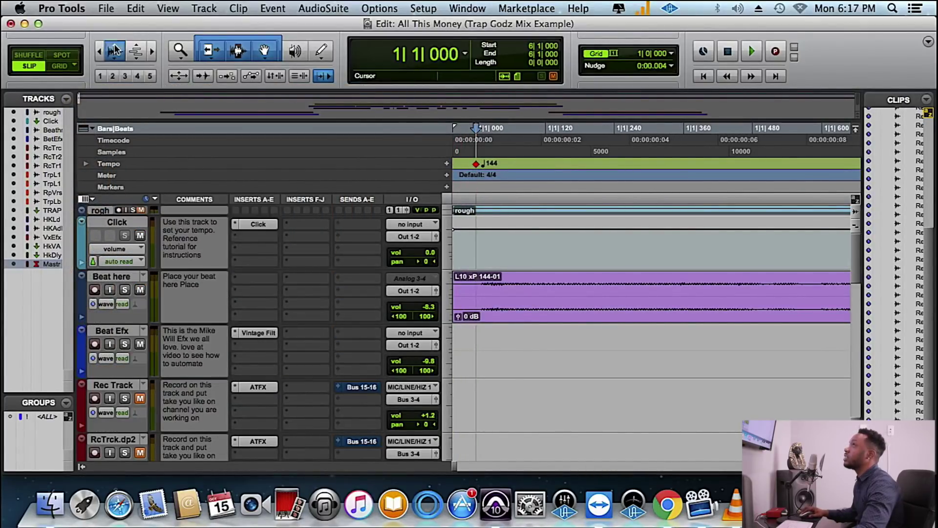
key("super+alt+bracketright")
key("super+alt+bracketright")
key("super+alt+bracketright")
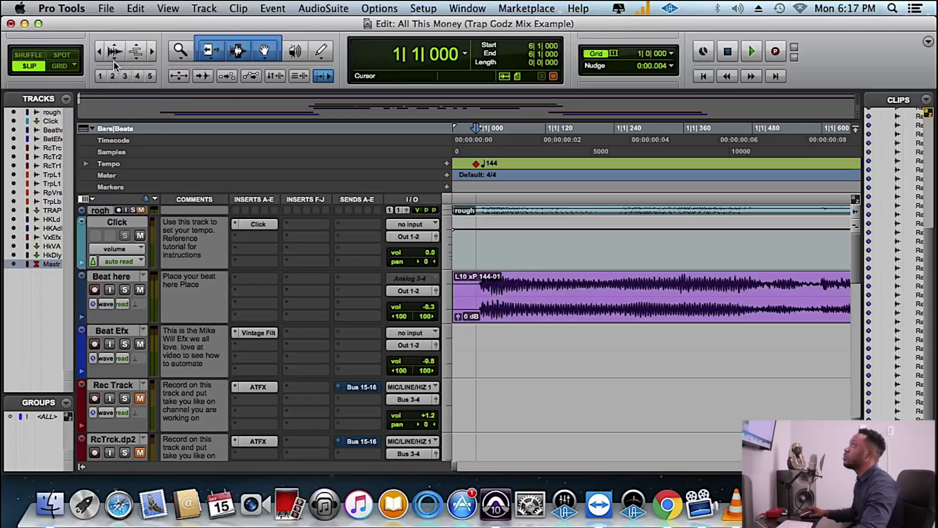
left_click(114, 59)
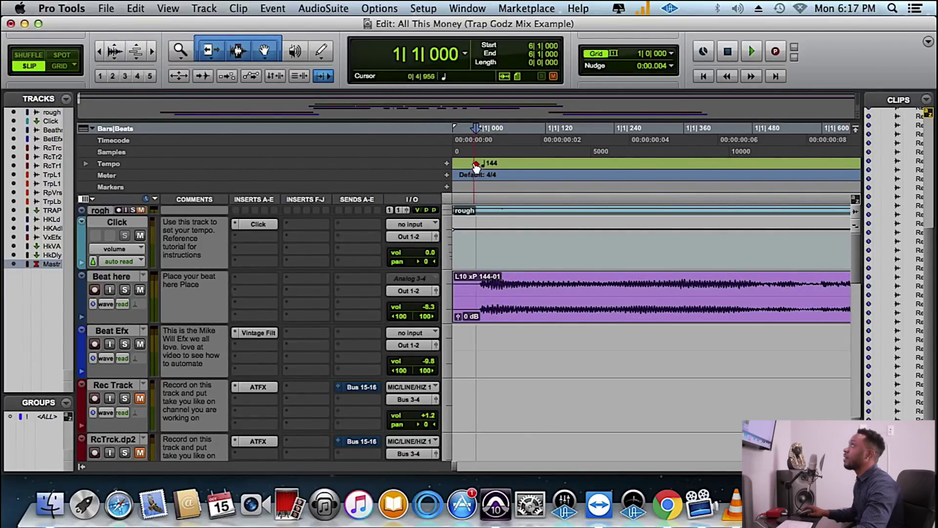
left_click_drag(477, 166, 483, 169)
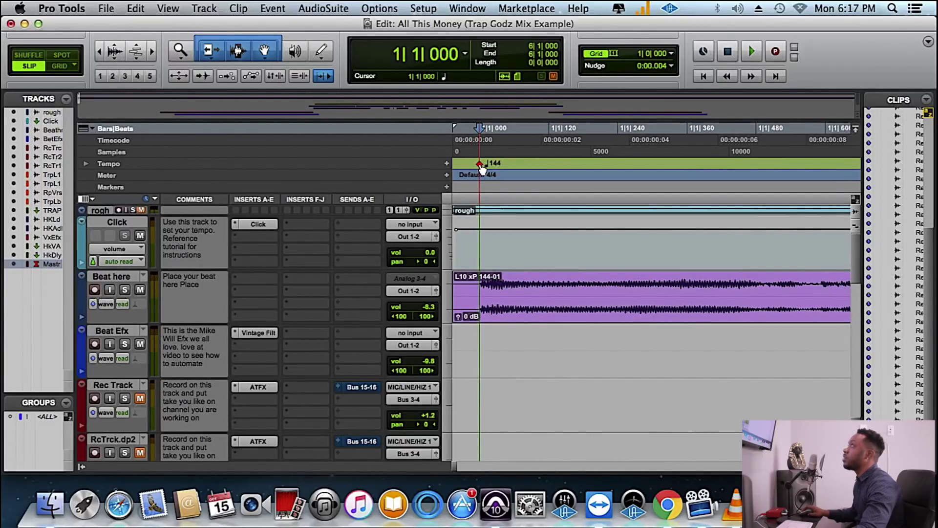
left_click_drag(480, 167, 455, 161)
key("super+bracketleft")
key("super+bracketleft")
key("super+bracketleft")
key("super+bracketleft")
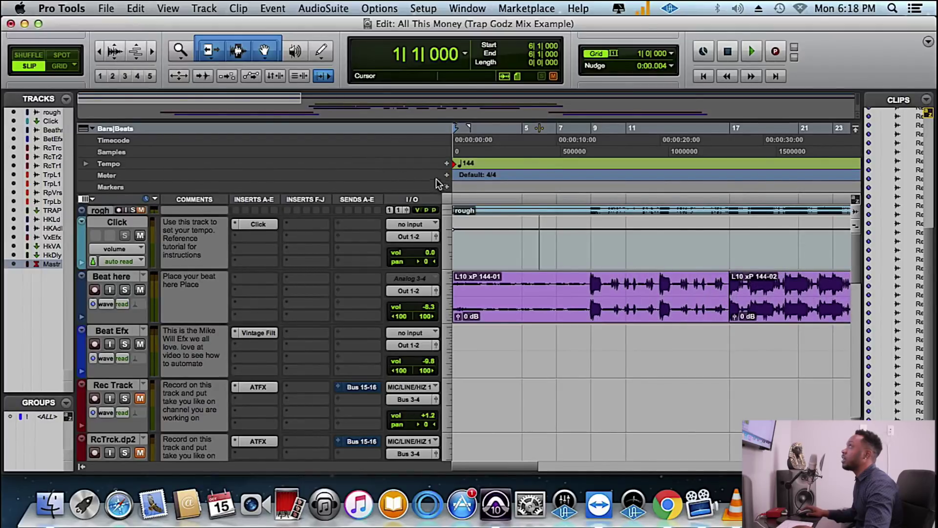
Move the 144 tempo marker about ten seconds in, near the beat's first hit.
mouse_move(455, 164)
left_mouse_down()
mouse_move(598, 179)
mouse_move(587, 179)
left_mouse_up()
key("super+bracketright")
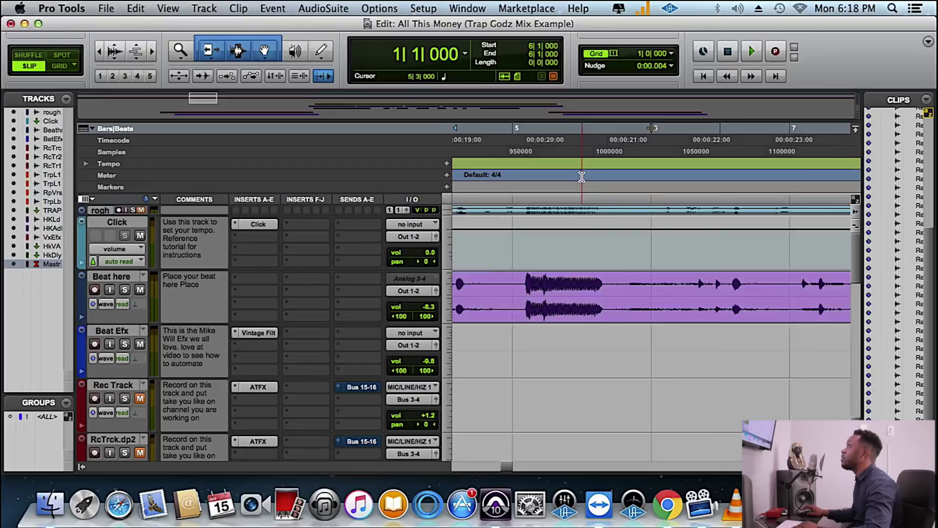
key("super+bracketleft")
key("super+bracketleft")
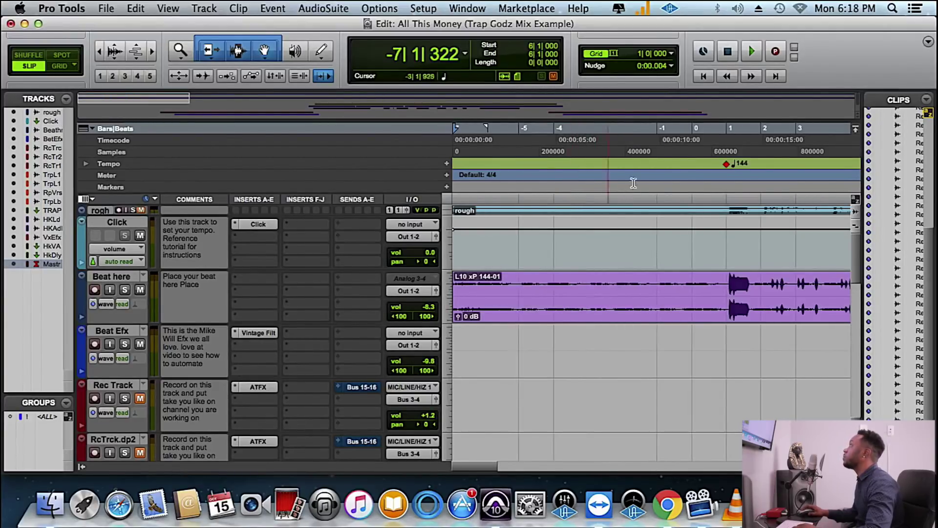
left_click(727, 163)
key("super+bracketright")
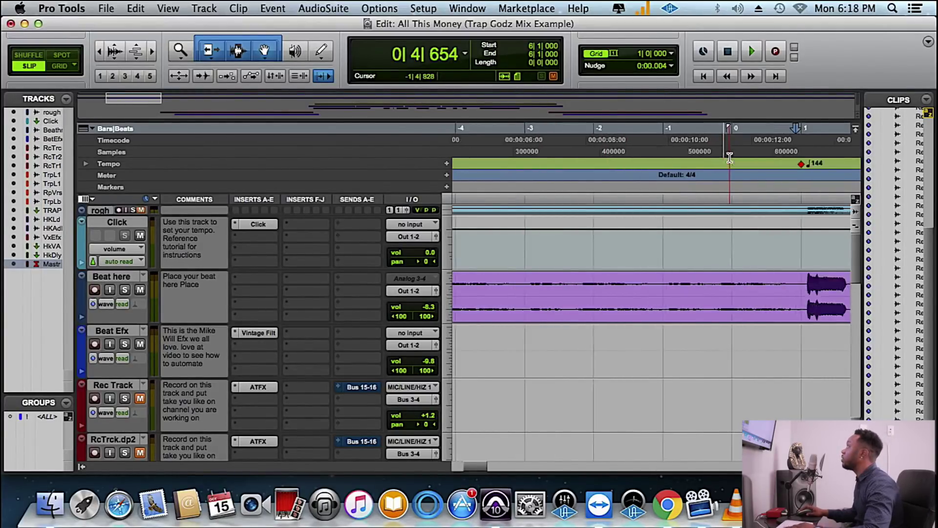
key("super+bracketright")
scroll(746, 240, "right", 5)
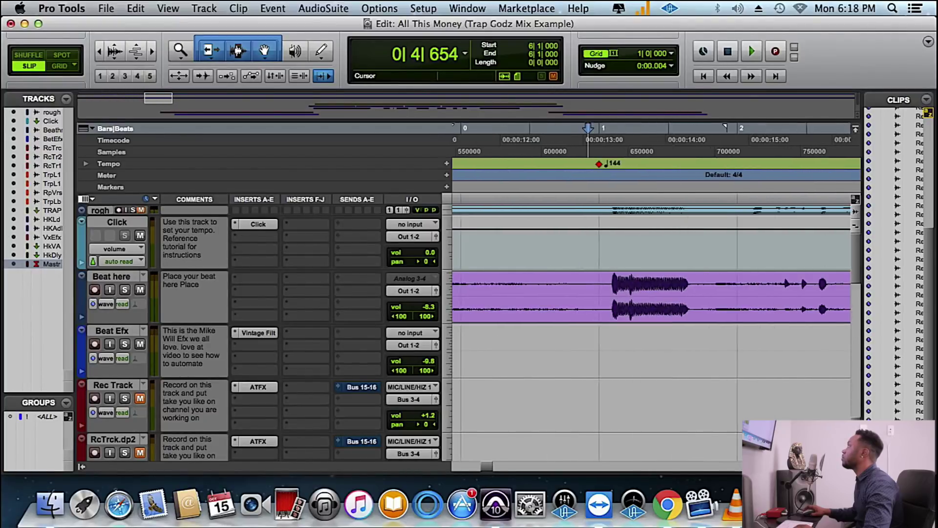
left_click_drag(599, 164, 614, 168)
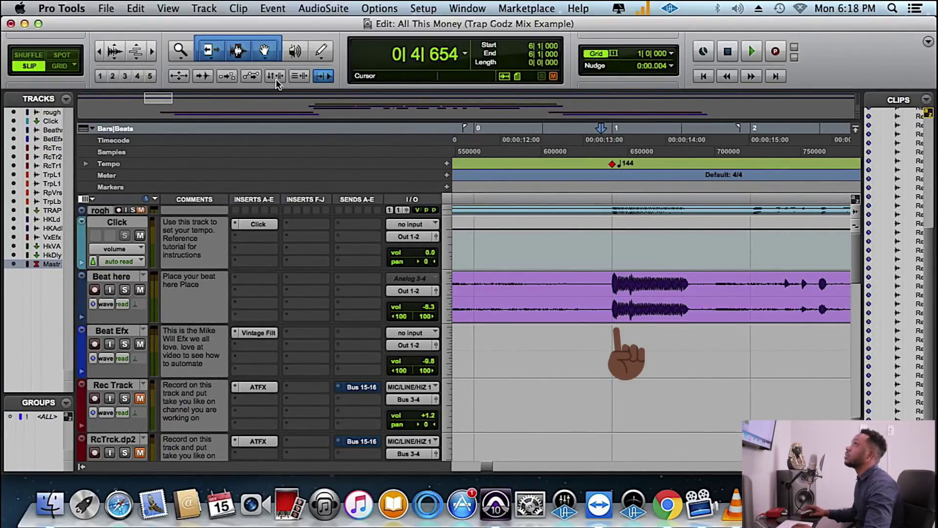
Zoom closely onto the first downbeat and fine-tune the tempo marker onto it.
left_click(180, 49)
left_click_drag(610, 296, 622, 293)
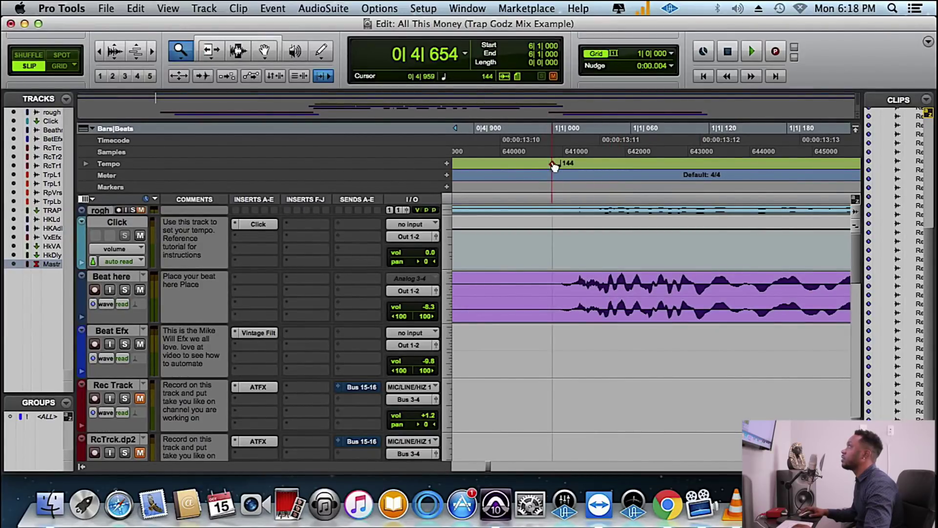
left_click_drag(563, 169, 564, 170)
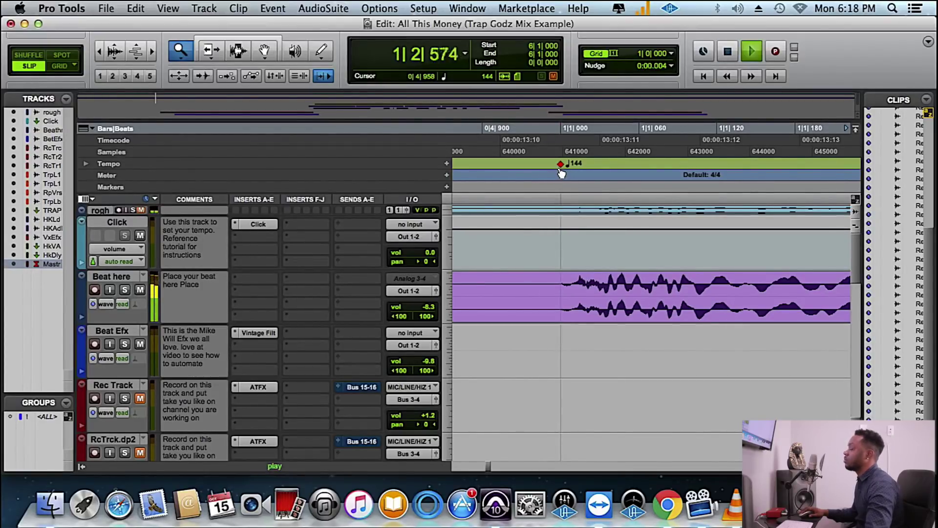
key("r")
key("r")
key("r")
key("r")
key("r")
key("r")
key("r")
key("r")
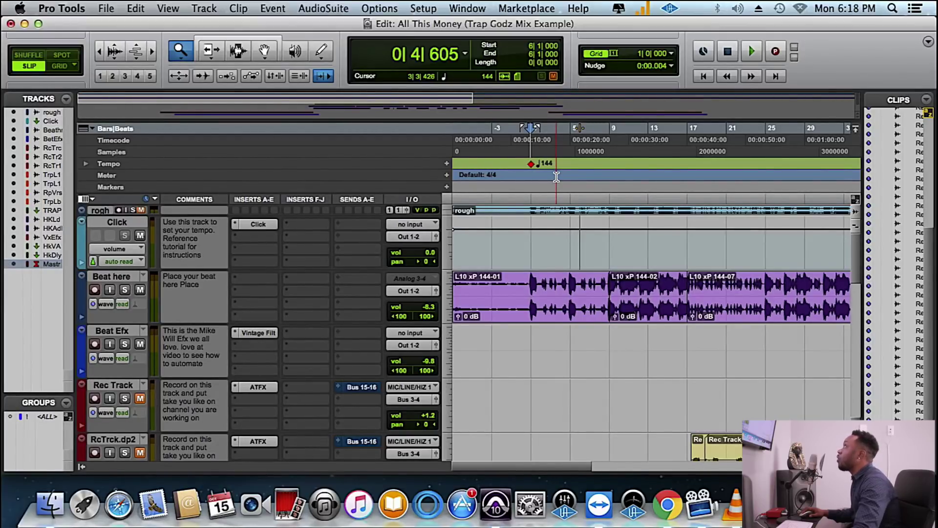
left_click_drag(530, 163, 535, 171)
key("super+space")
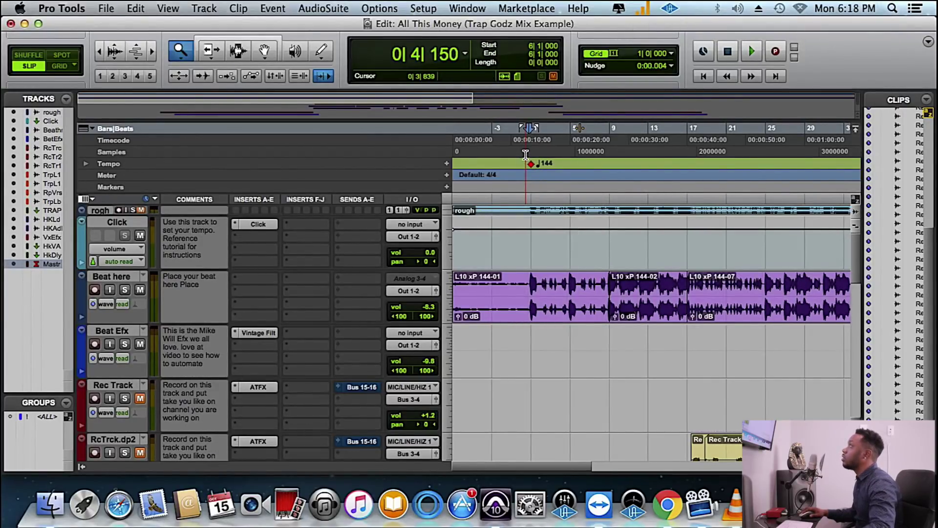
left_click_drag(531, 163, 533, 169)
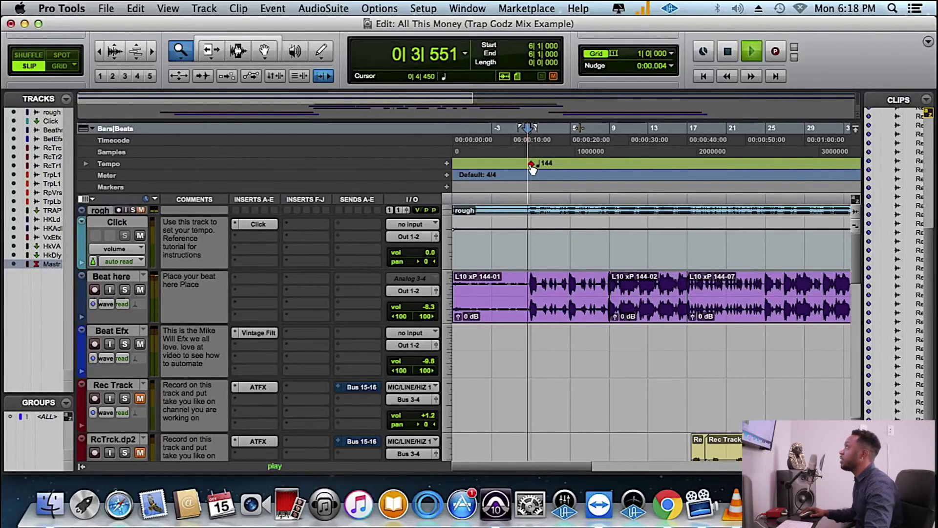
Tap the tempo along with the playing beat and confirm the marker at 144 BPM.
key("space")
double_click(530, 165)
key("t")
key("t")
key("t")
key("t")
key("t")
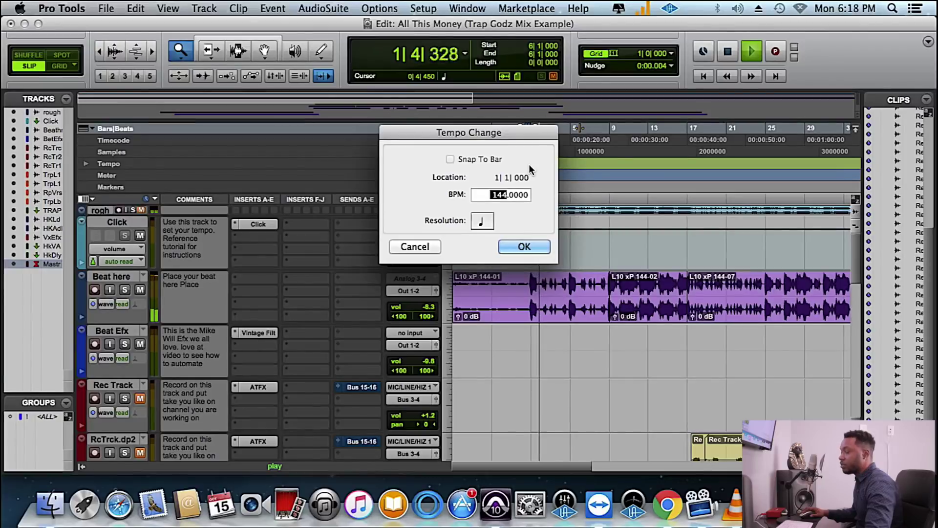
key("t")
key("t")
key("t")
key("t")
key("t")
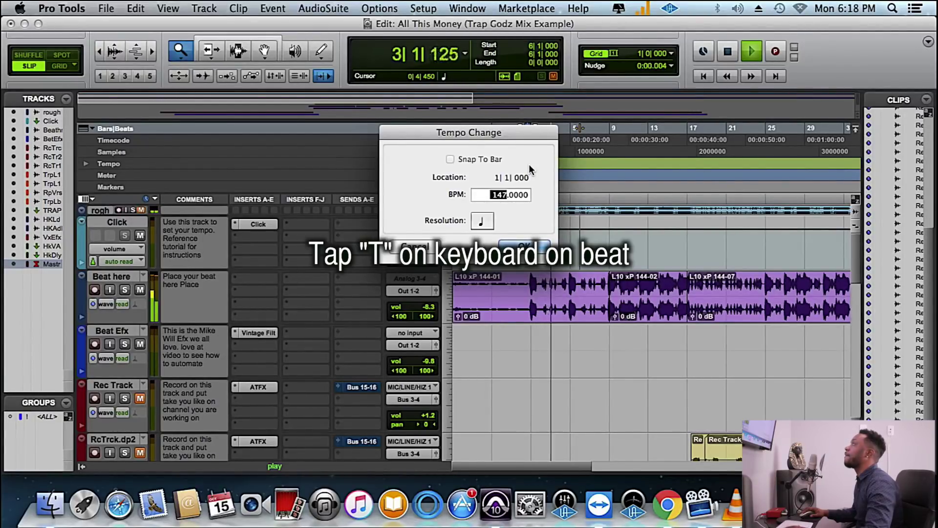
key("t")
key("t")
key("t")
key("t")
key("t")
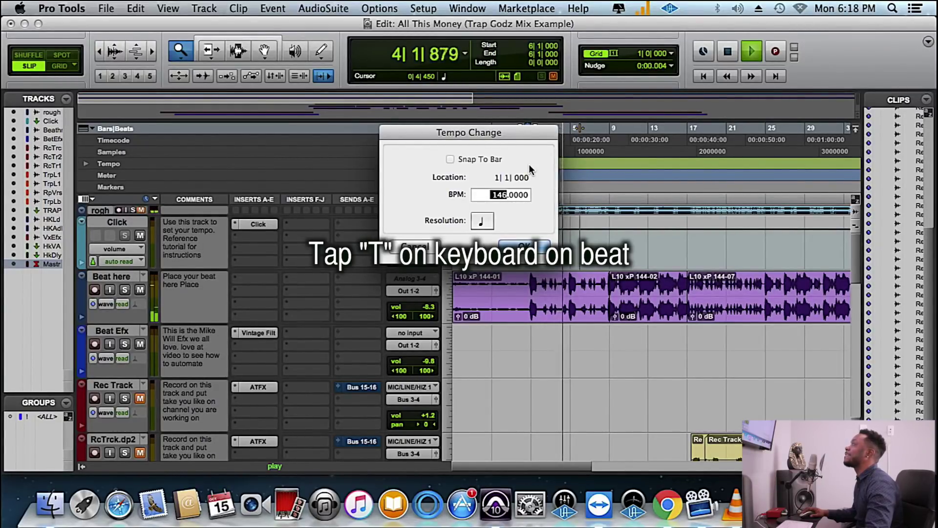
key("t")
key("t")
key("t")
key("t")
key("t")
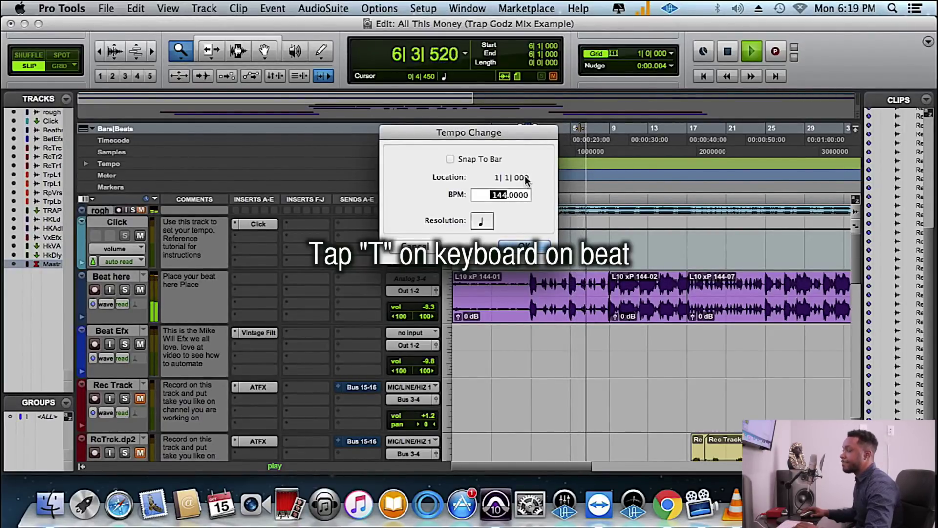
key("Return")
key("space")
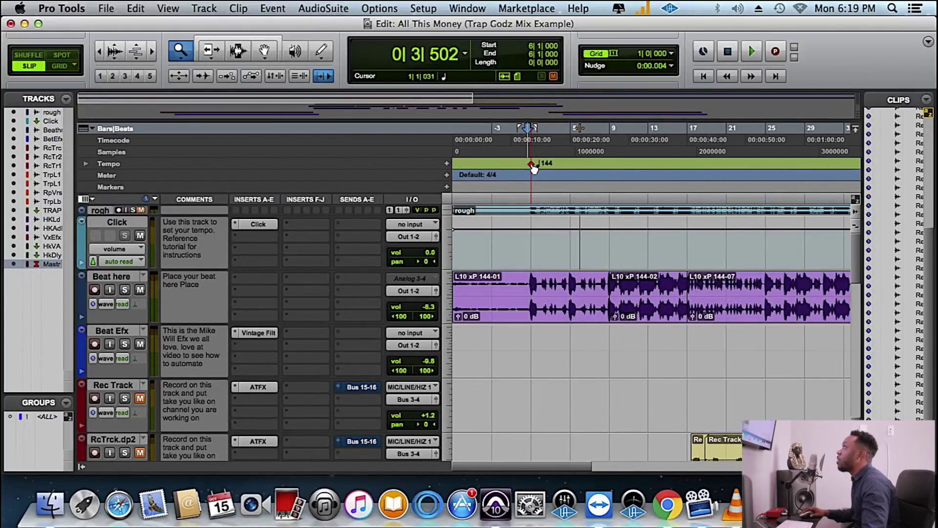
Nudge the tempo marker slightly earlier and recheck that it still reads 144 BPM.
left_click_drag(534, 168, 533, 168)
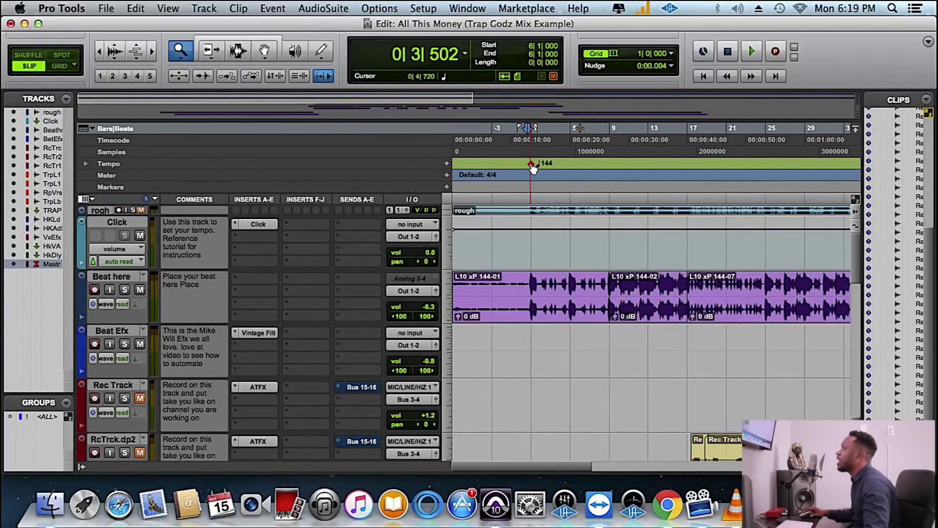
double_click(533, 168)
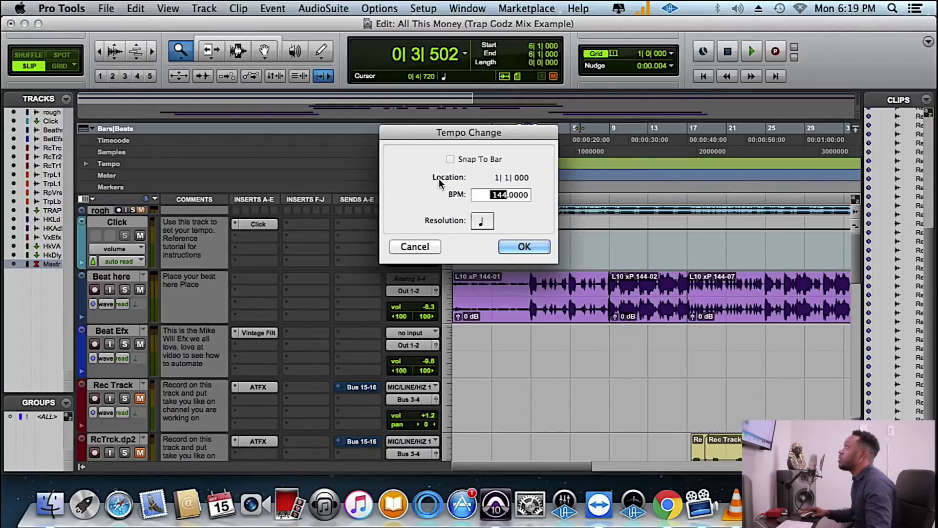
left_click(432, 244)
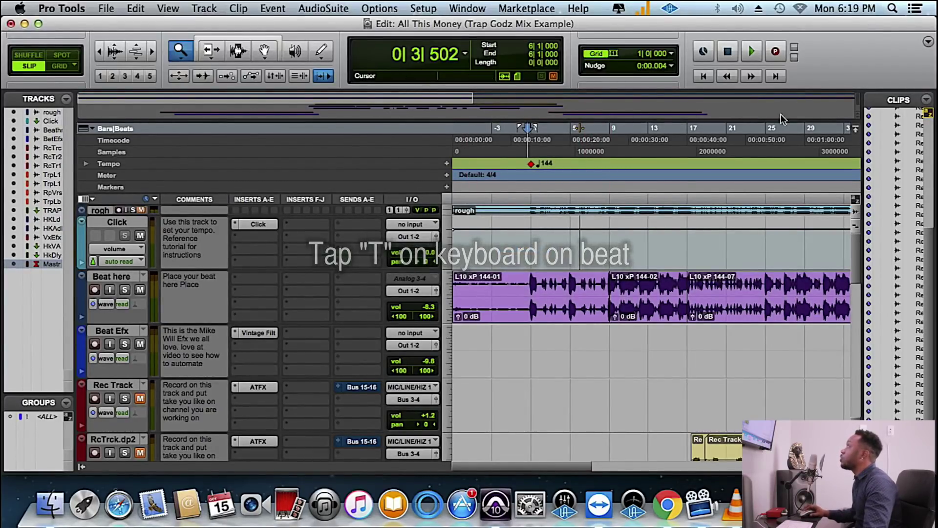
Enable MIDI Controls in the toolbar to show count-off, meter and tempo readouts.
right_click(837, 55)
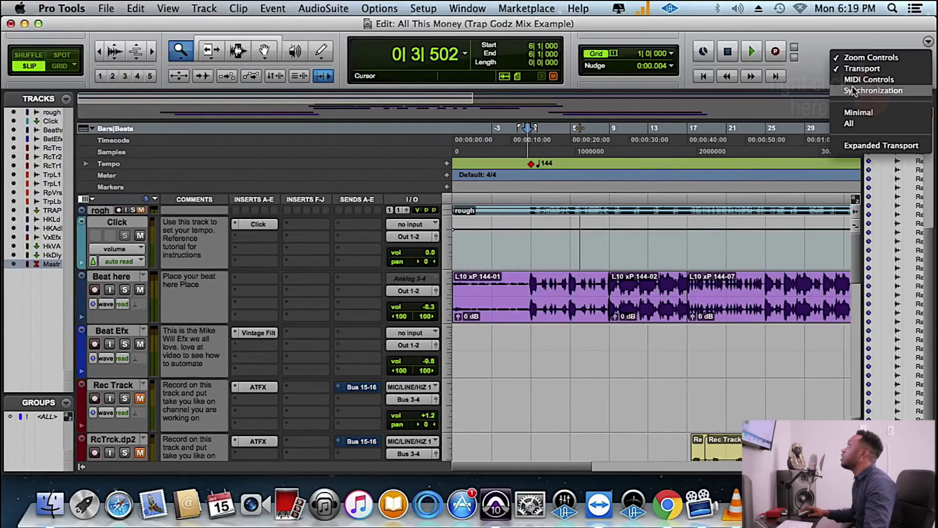
left_click(761, 62)
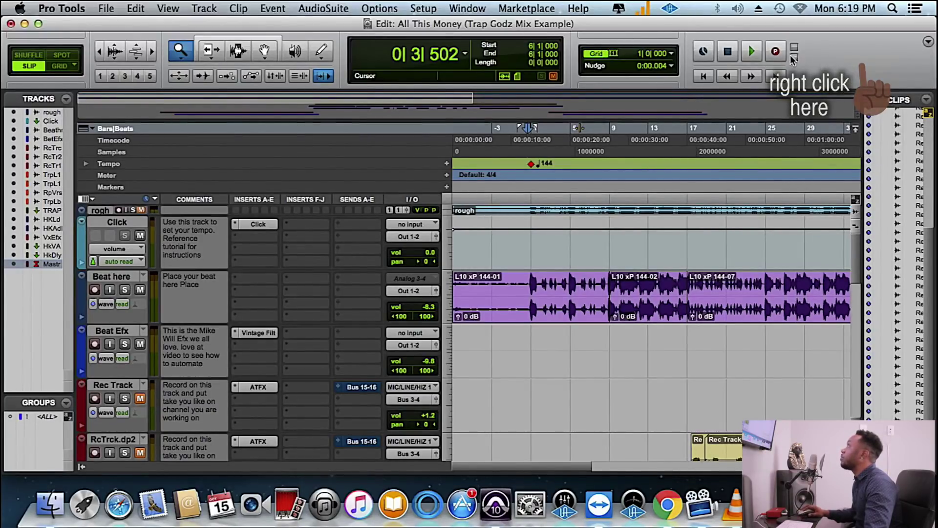
left_click(928, 41)
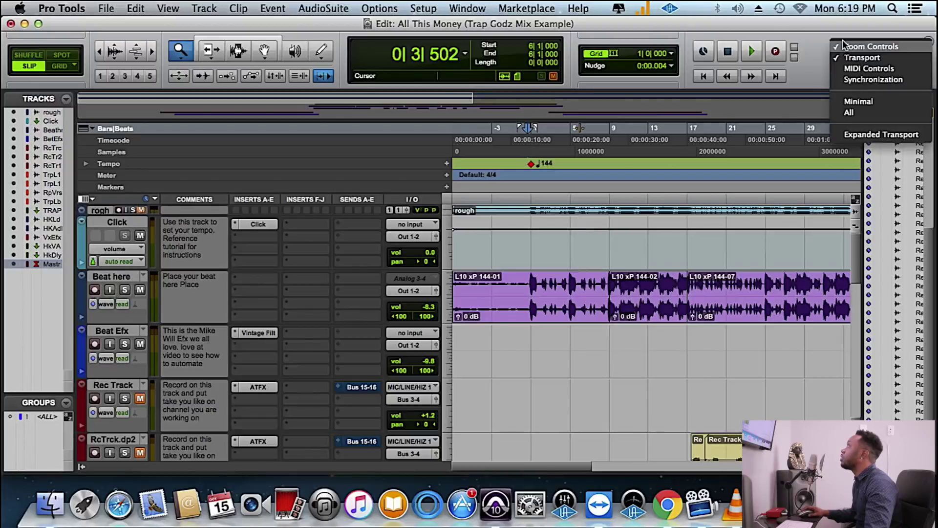
left_click(860, 70)
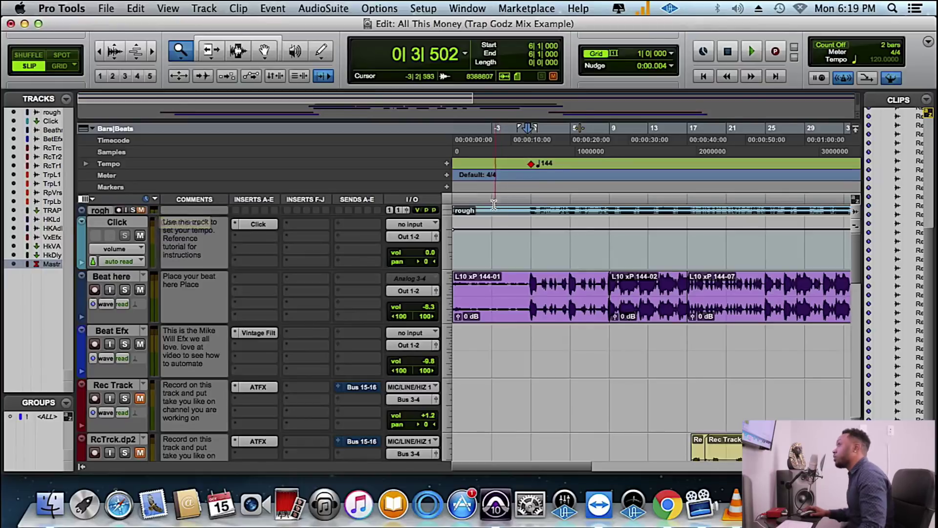
Play the beat from later in the timeline, jump to around bar 20, then stop playback.
left_click(538, 153)
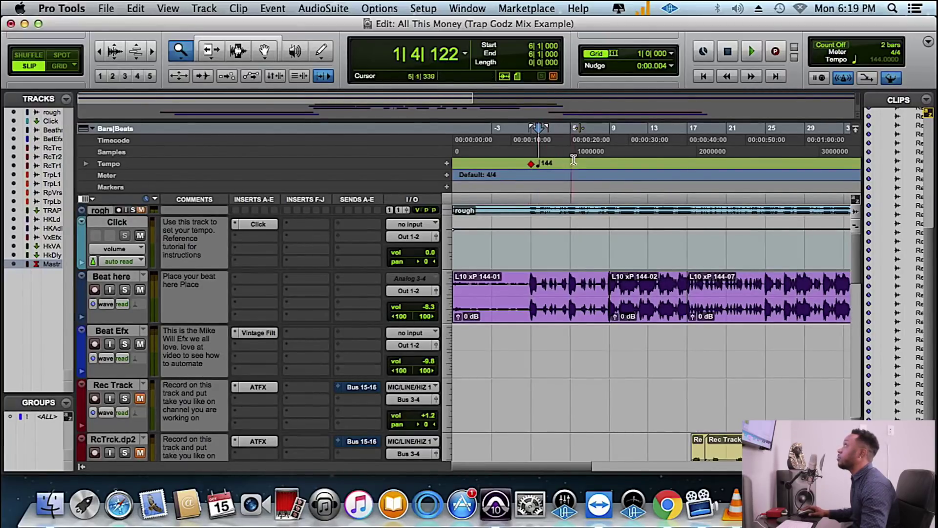
left_click(608, 147)
key("space")
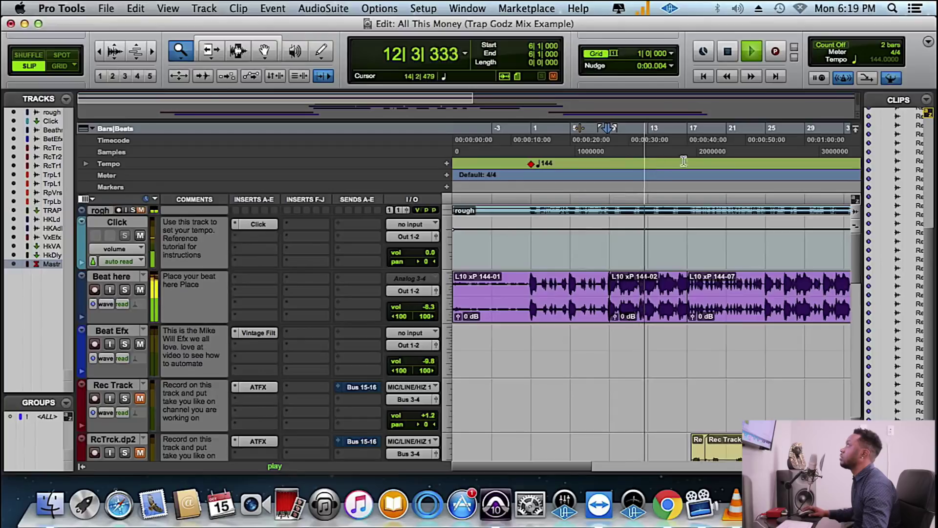
left_click(717, 146)
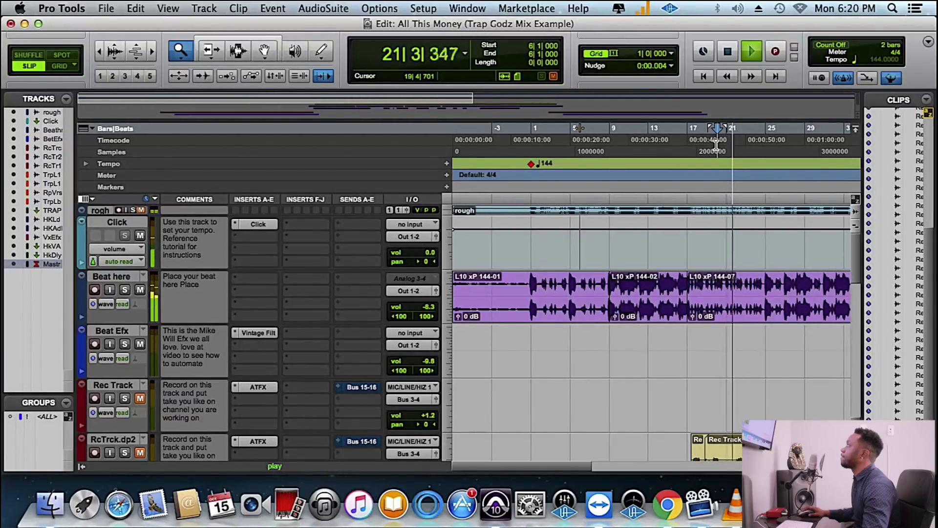
key("space")
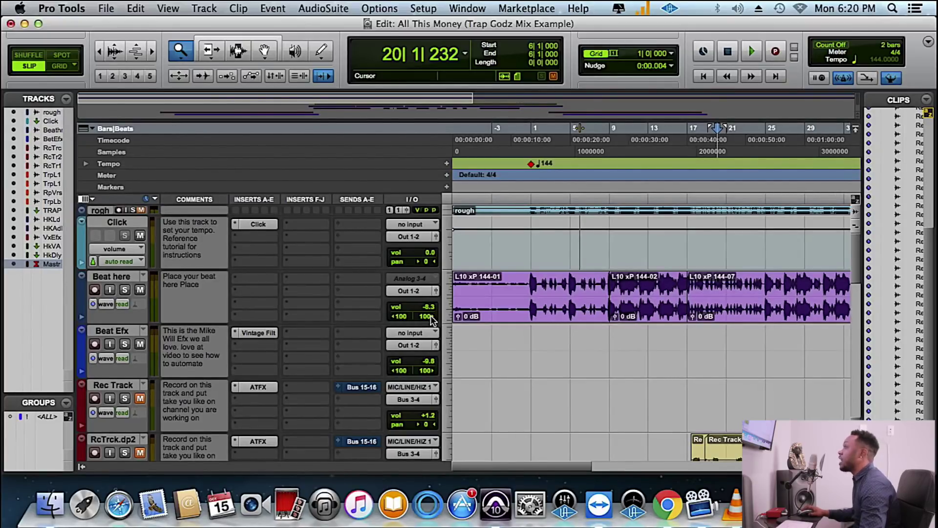
scroll(432, 320, "down", 5)
scroll(433, 320, "up", 4)
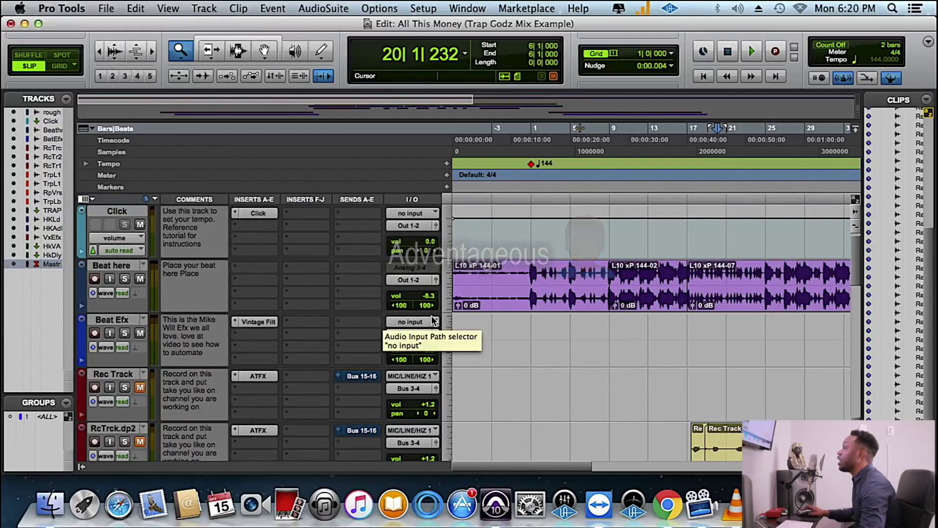
left_click(262, 378)
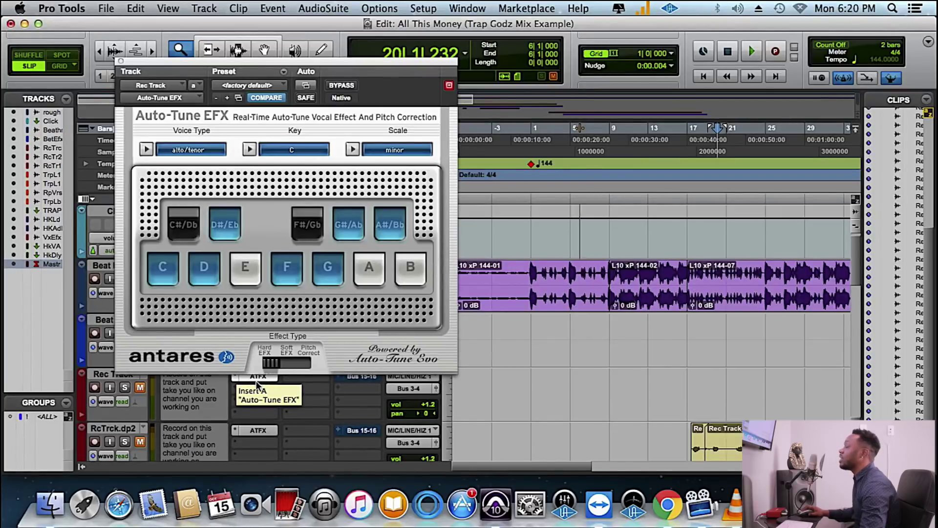
left_click(120, 61)
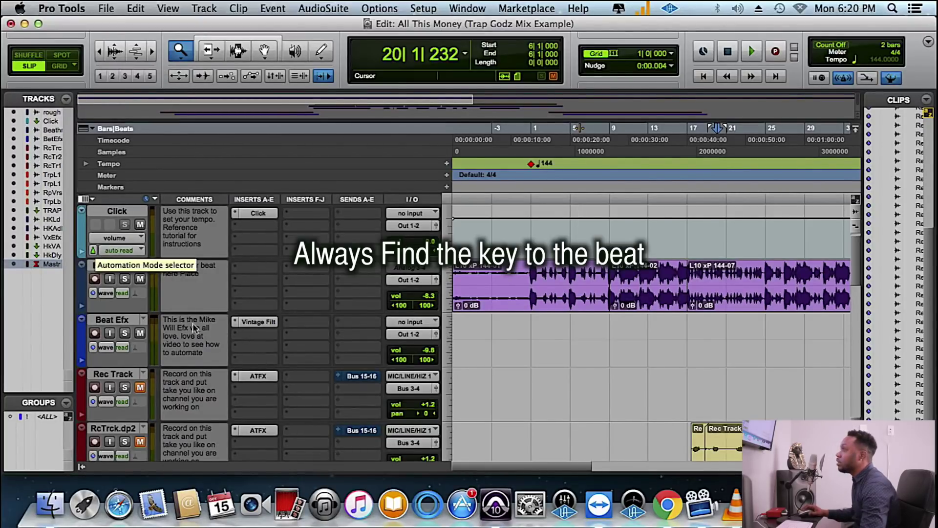
left_click(250, 375)
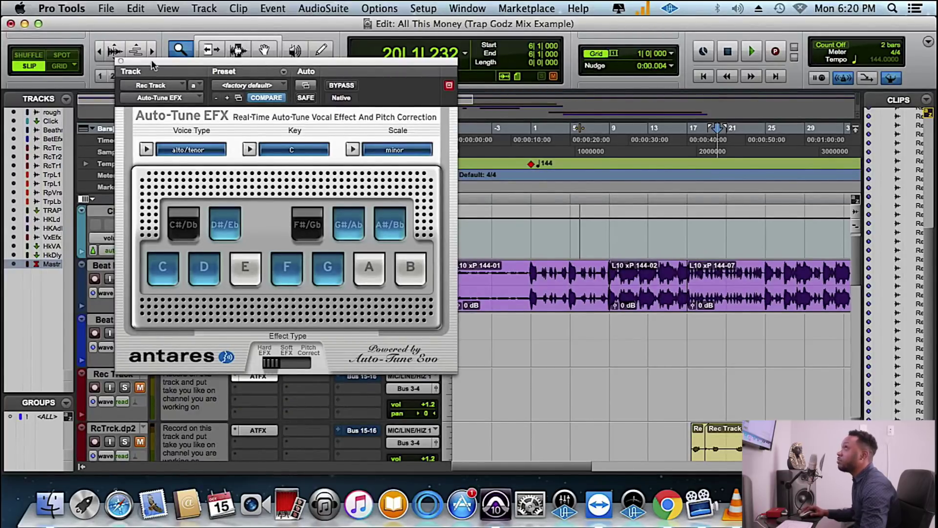
Close the Auto-Tune window and launch Mixed In Key 7 from the Dock.
left_click(120, 61)
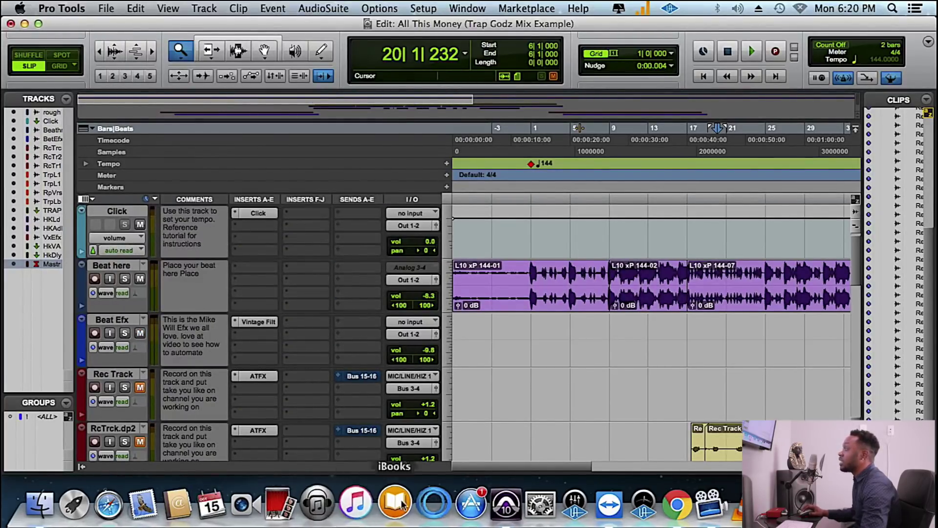
left_click(422, 503)
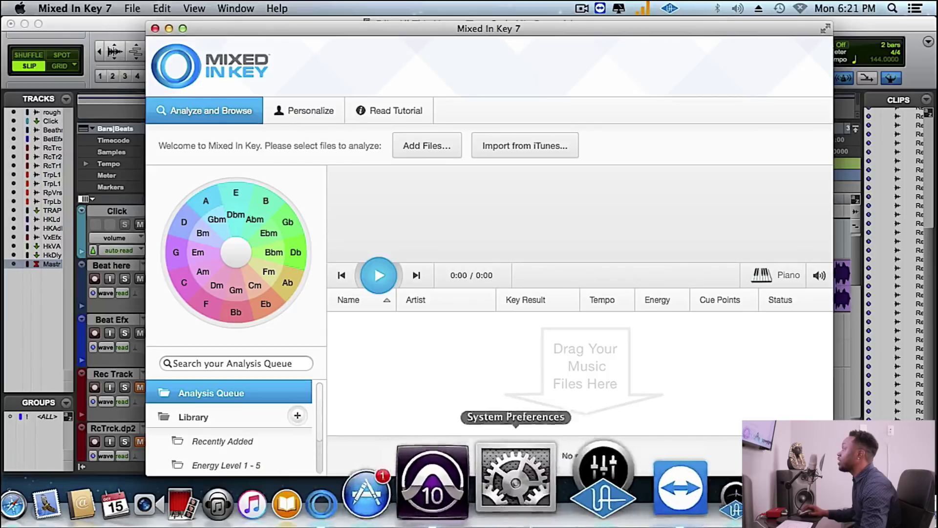
left_click(657, 522)
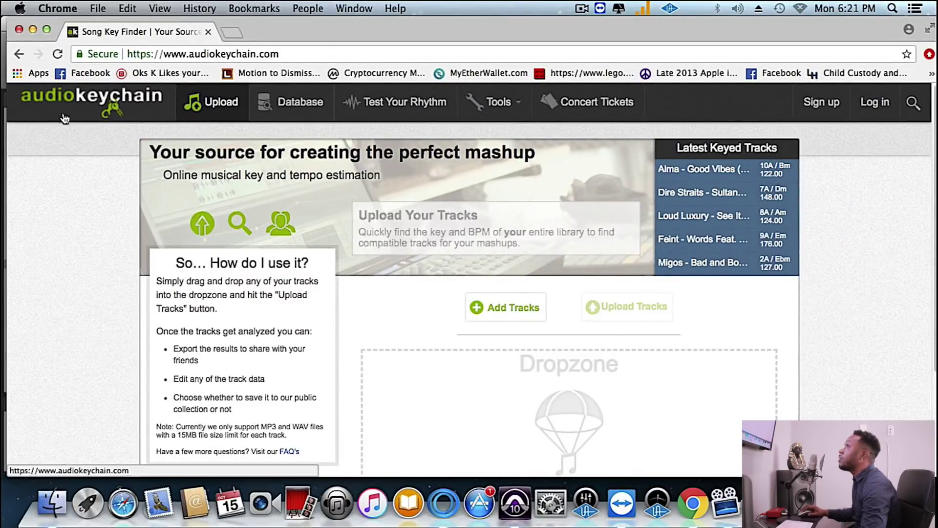
left_click(32, 30)
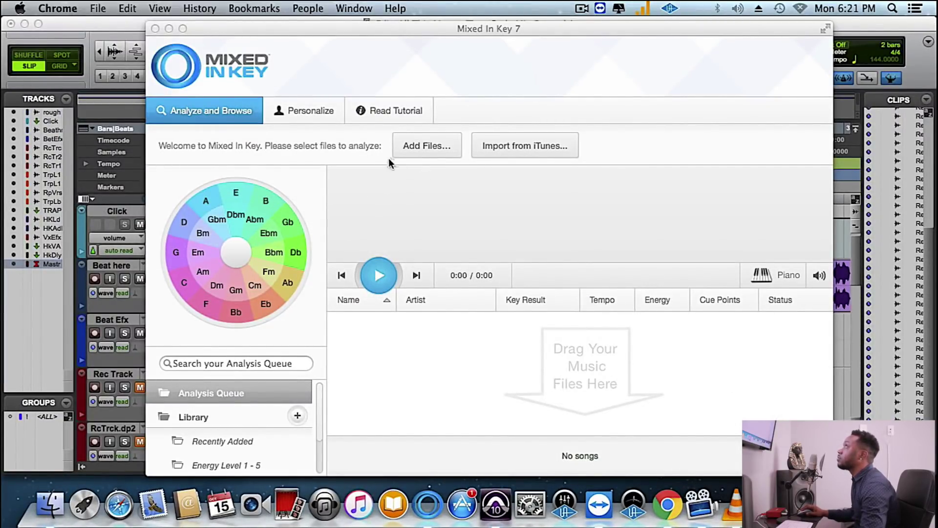
Add L10 xP 144.L.wav from All This Money > Audio Files to Mixed In Key for analysis.
left_click(401, 149)
left_click(401, 149)
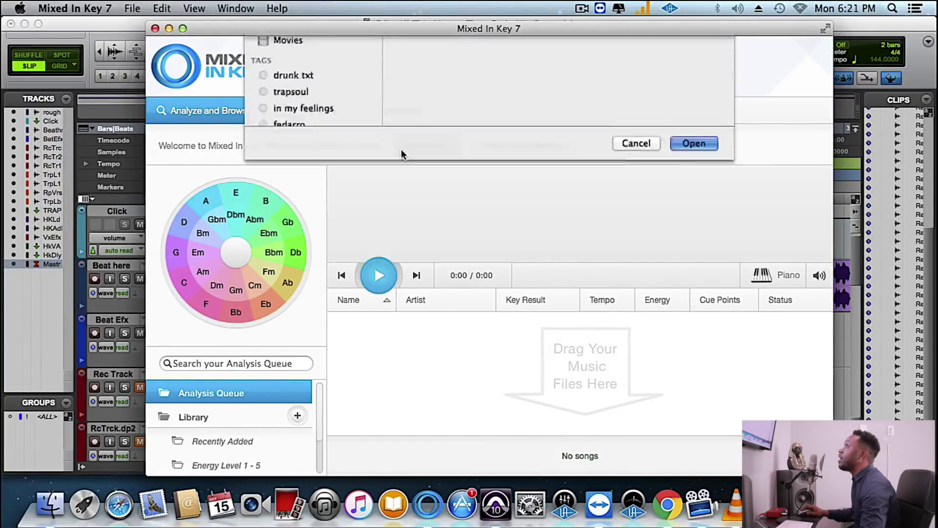
double_click(450, 102)
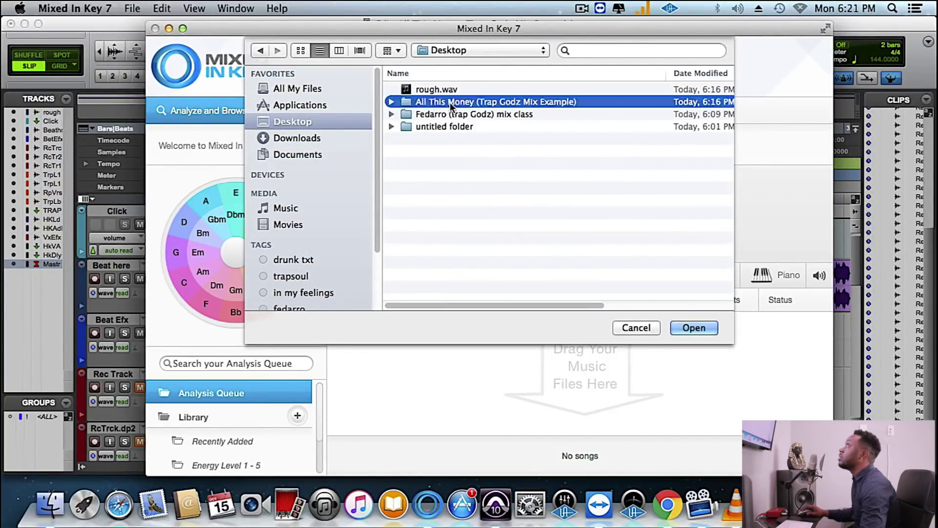
double_click(425, 114)
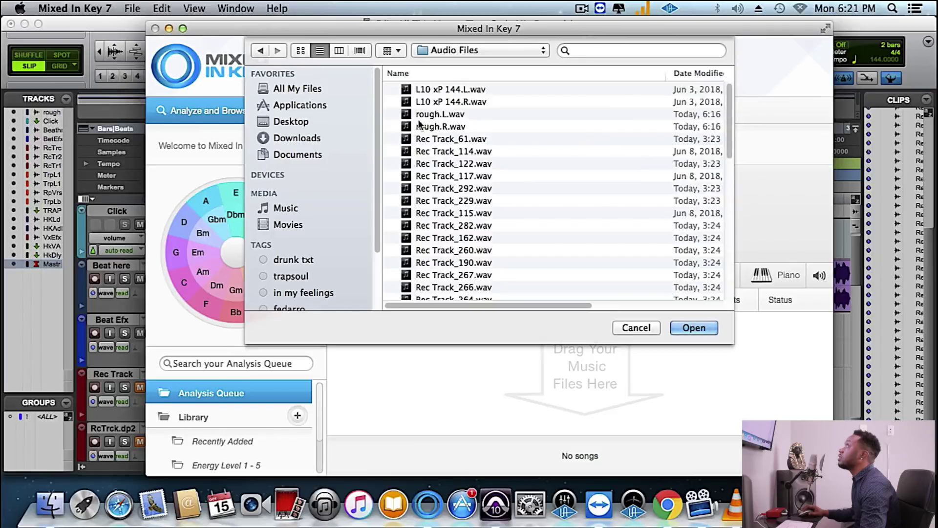
left_click_drag(589, 306, 706, 315)
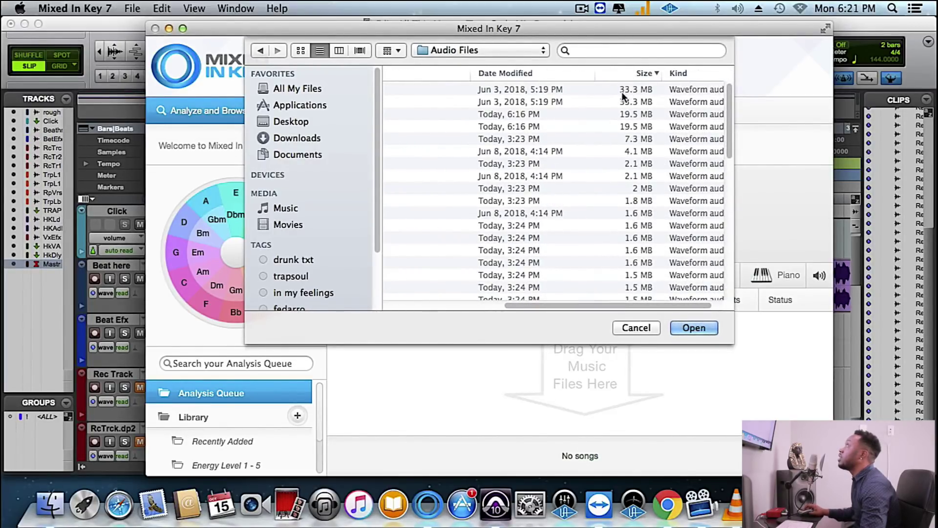
left_click_drag(547, 305, 427, 306)
left_click(450, 92)
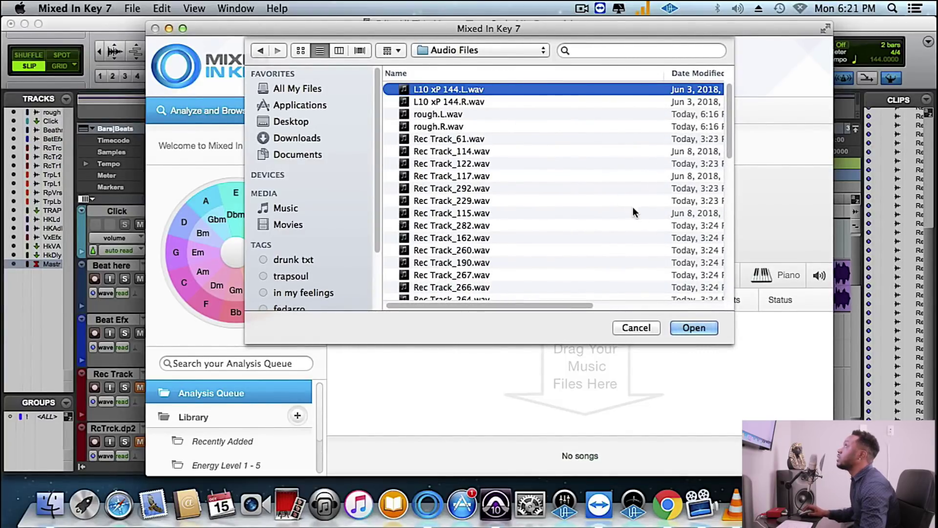
left_click(707, 330)
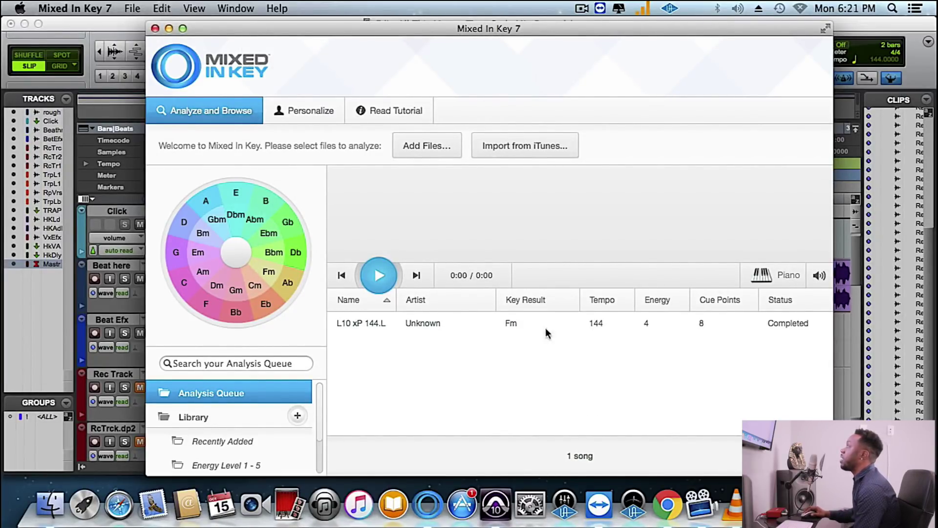
Close Mixed In Key and scroll through the All This Money session's tracks in Pro Tools.
left_click(155, 28)
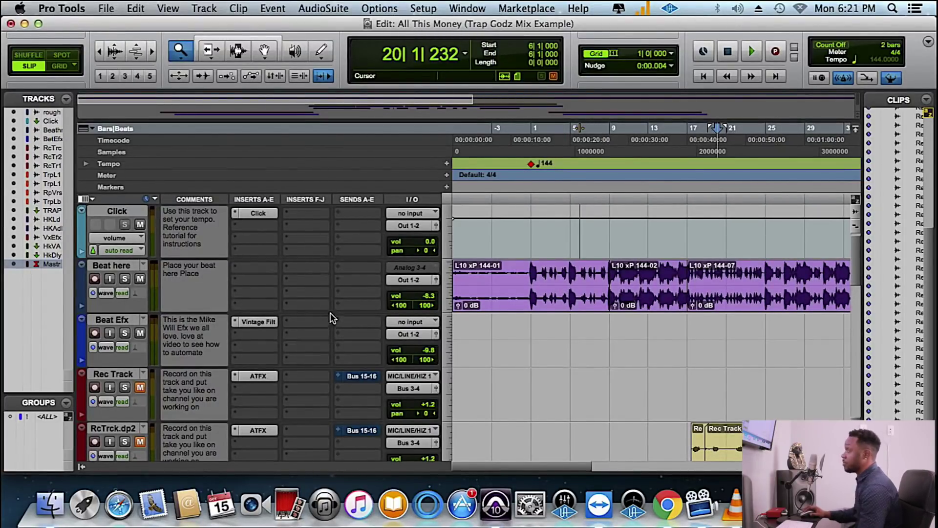
scroll(493, 335, "down", 3)
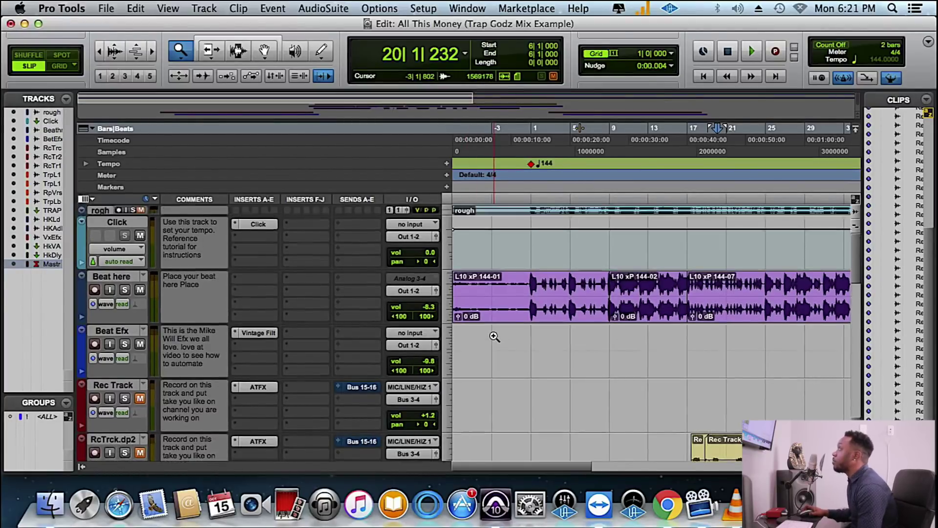
scroll(492, 335, "up", 3)
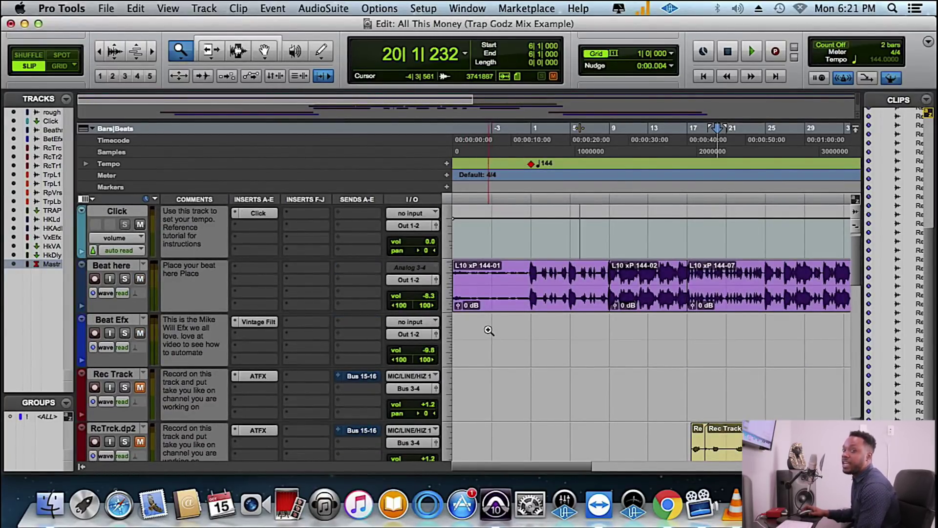
scroll(489, 330, "down", 2)
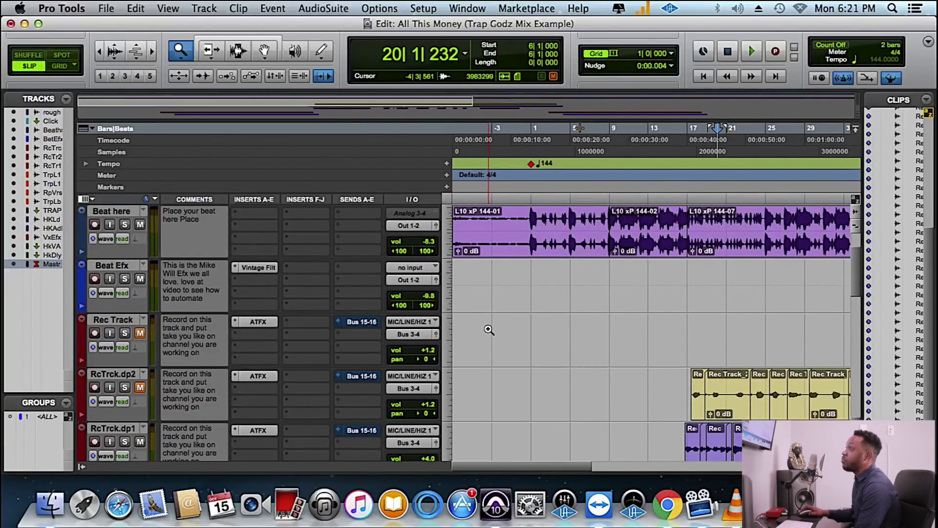
scroll(432, 352, "down", 2)
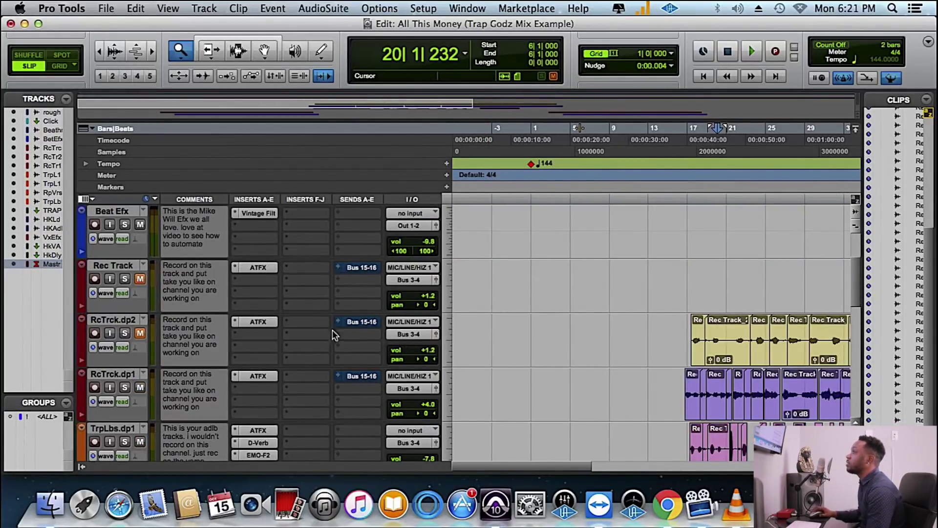